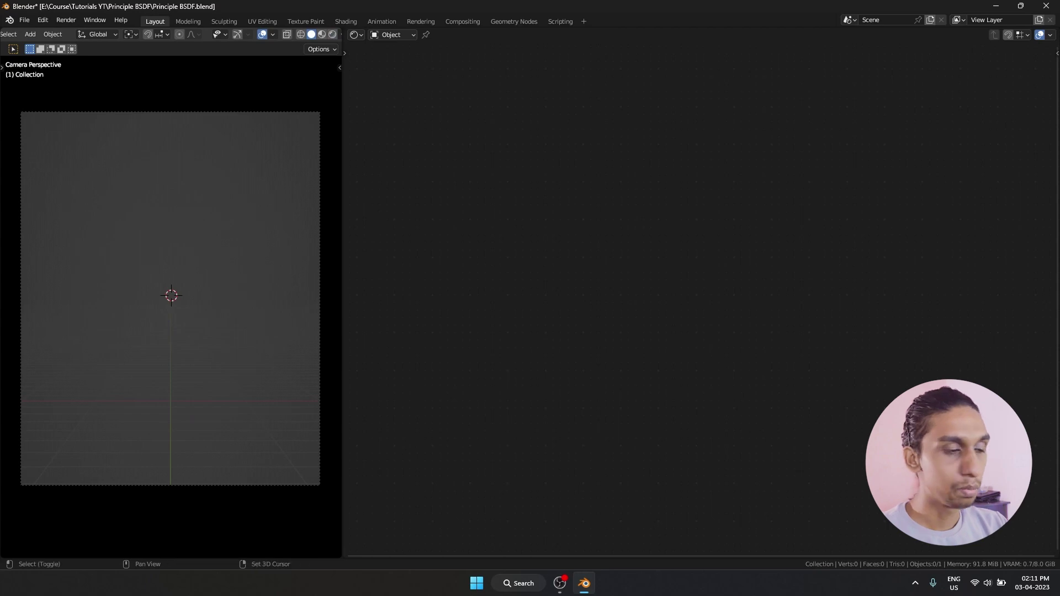
Add a UV sphere to the empty scene and give it a new Principled BSDF material.
key(shift+a)
mouse_move(140, 295)
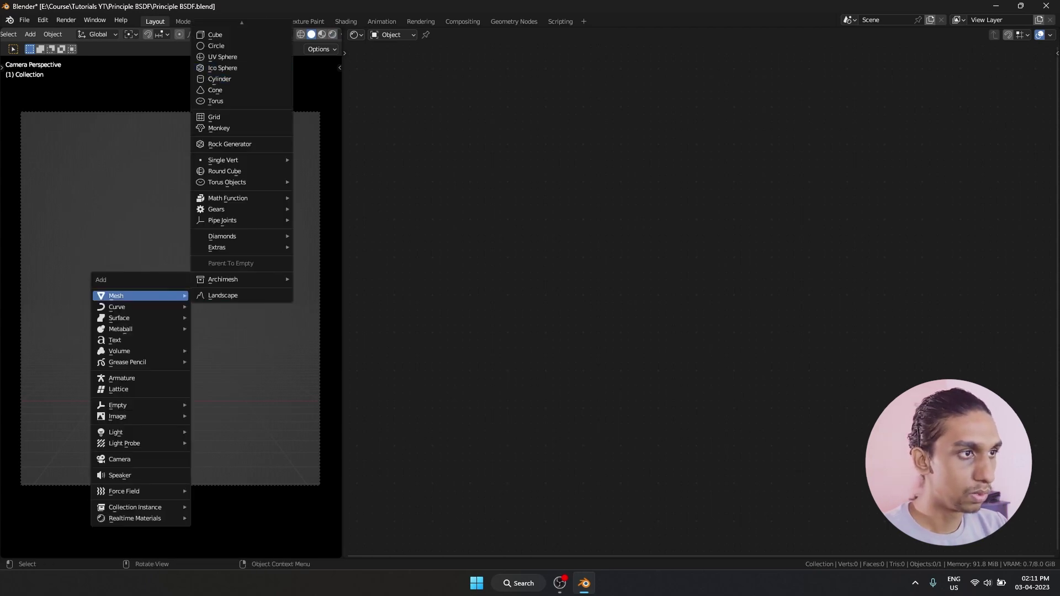
click(222, 57)
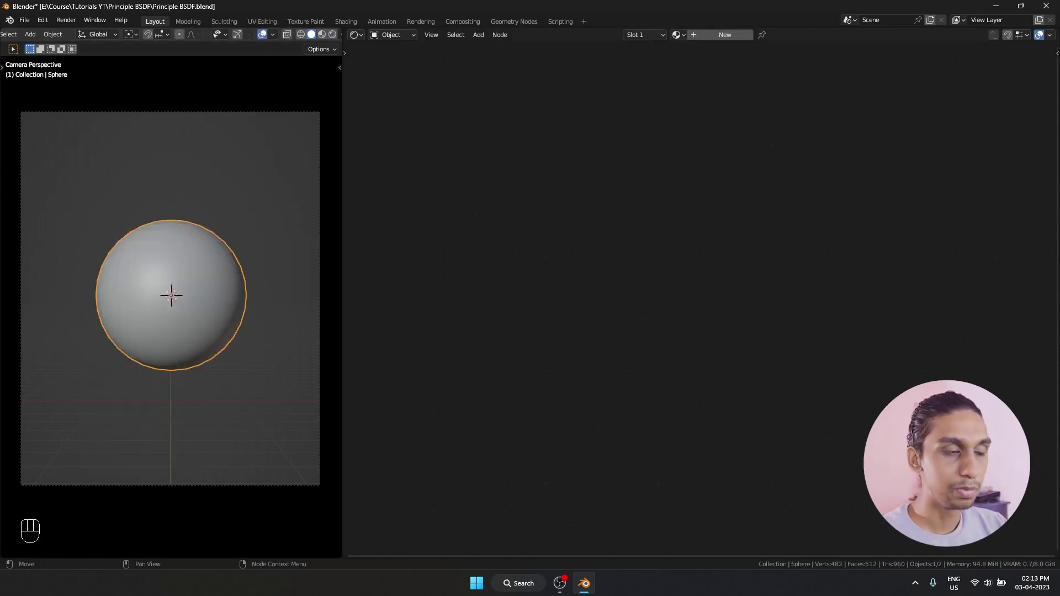
click(725, 34)
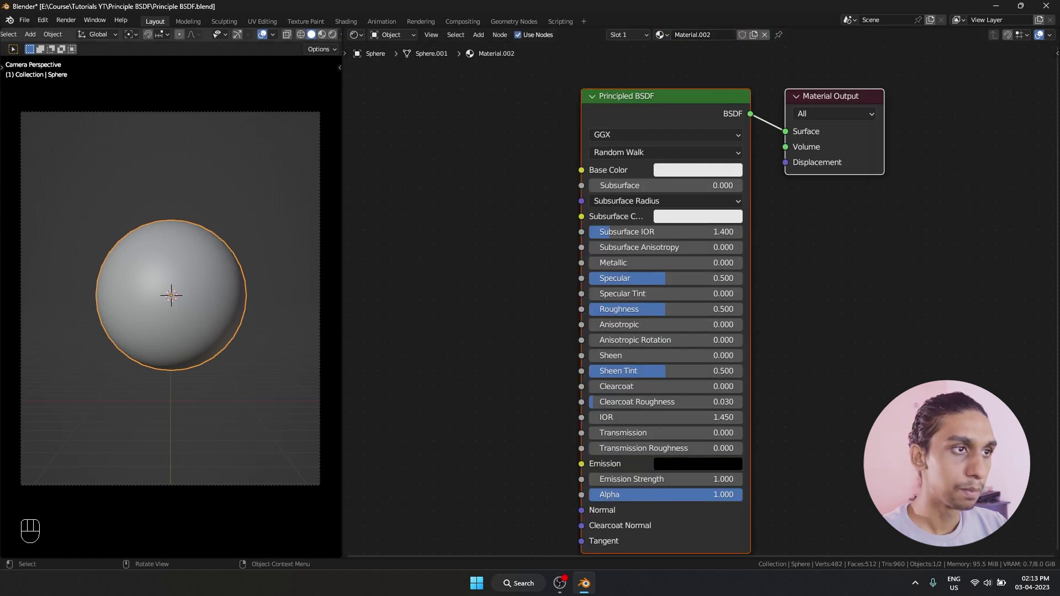
Show the sphere in rendered viewport shading, deselect it and hide the viewport overlays.
click(332, 34)
click(284, 155)
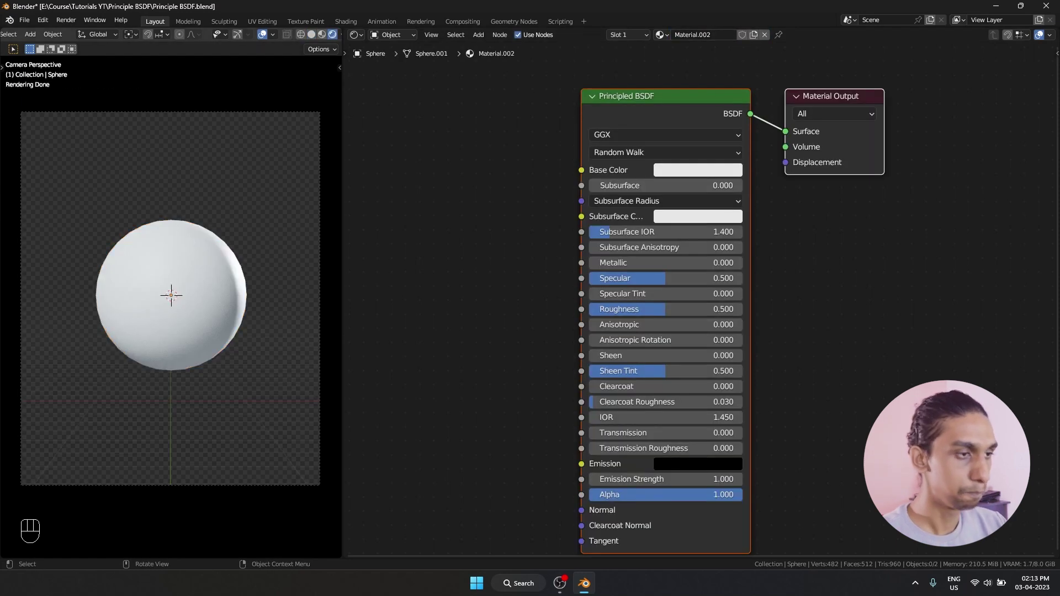
key(shift+alt+z)
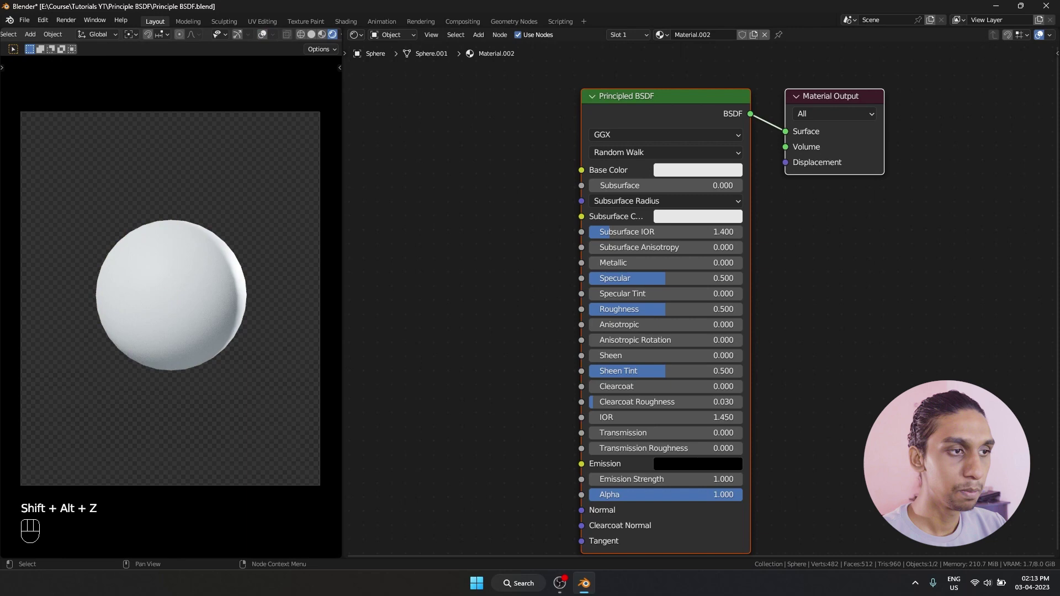
Set the material's Base Color to orange, about hue 0.036, saturation 0.969 and value 0.800.
click(698, 170)
mouse_move(700, 263)
mouse_down()
mouse_move(693, 285)
mouse_move(745, 215)
mouse_move(690, 270)
mouse_move(727, 221)
mouse_move(694, 276)
mouse_up()
click(808, 237)
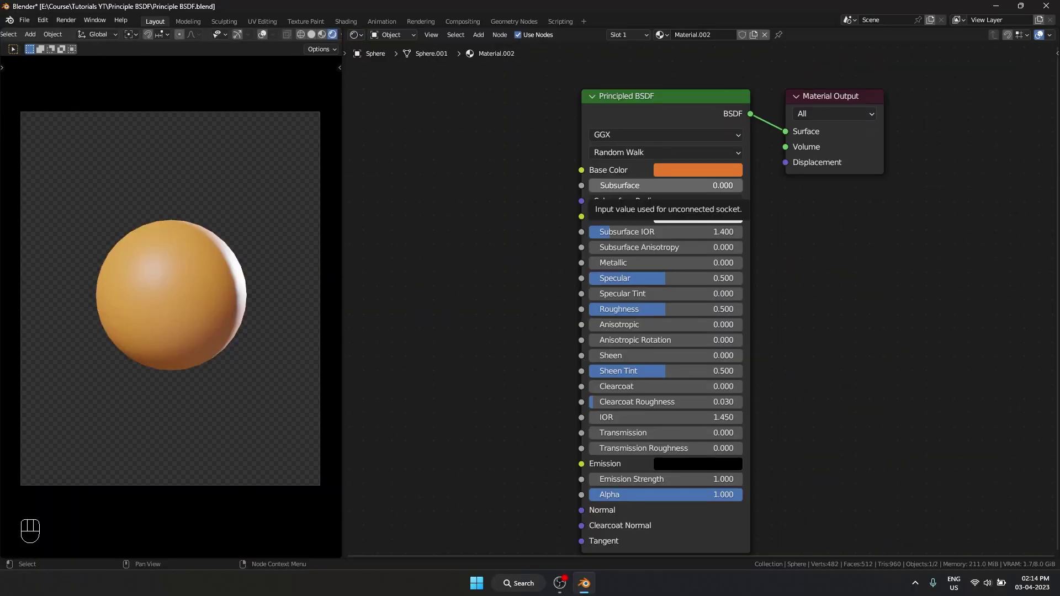
Raise Subsurface to about 0.814 and darken the Subsurface Color to black.
drag(624, 186, 712, 185)
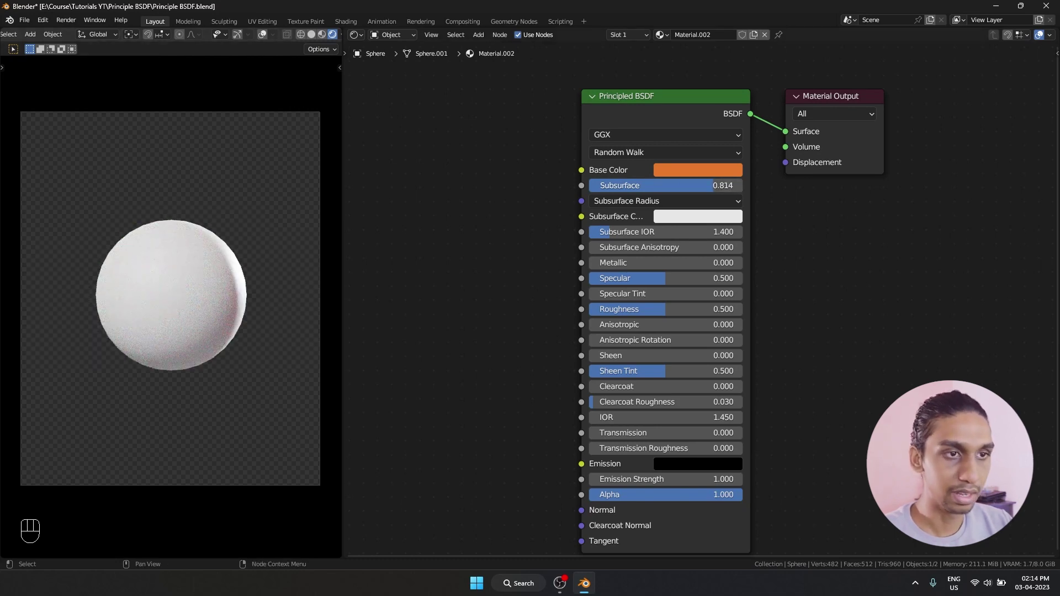
click(698, 216)
drag(774, 232, 774, 319)
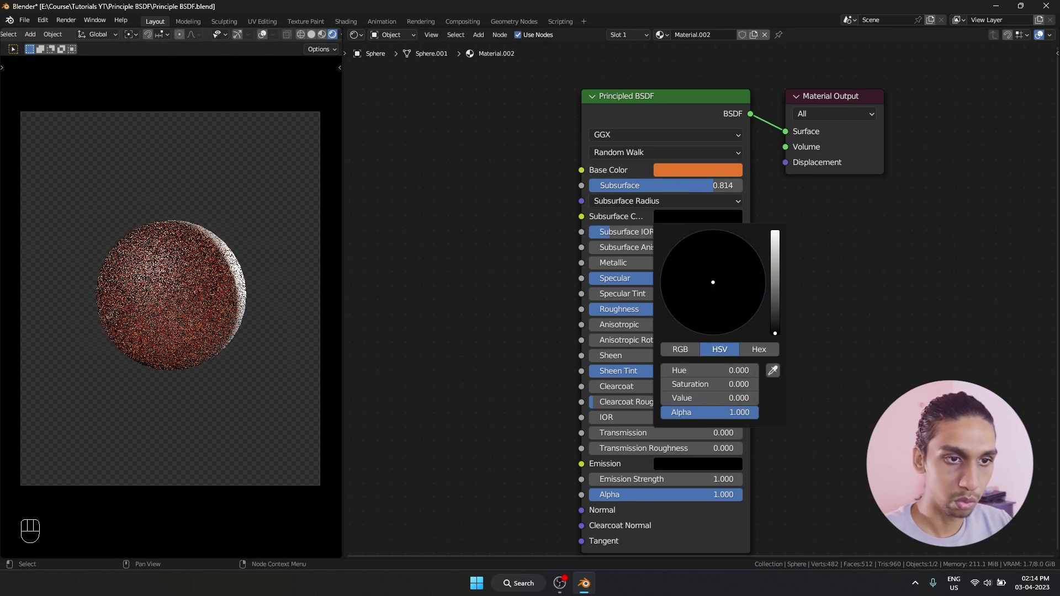
click(698, 217)
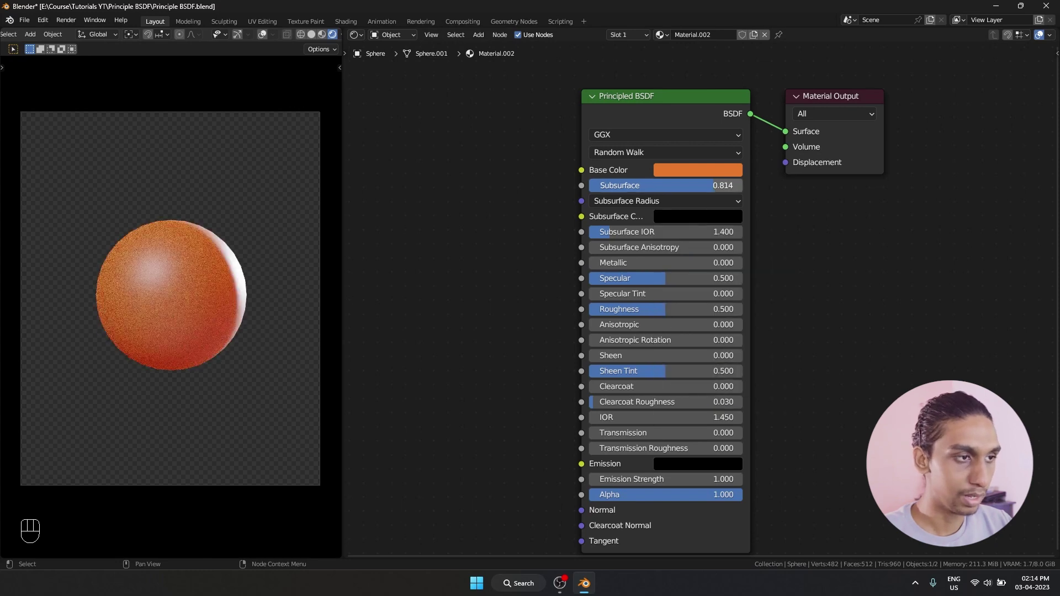
mouse_move(699, 185)
mouse_down()
mouse_move(641, 185)
mouse_move(699, 186)
mouse_up()
Fine-tune the Base Color to hue 0.037 and saturation 0.952, and lighten the Subsurface Color to dark grey.
click(698, 170)
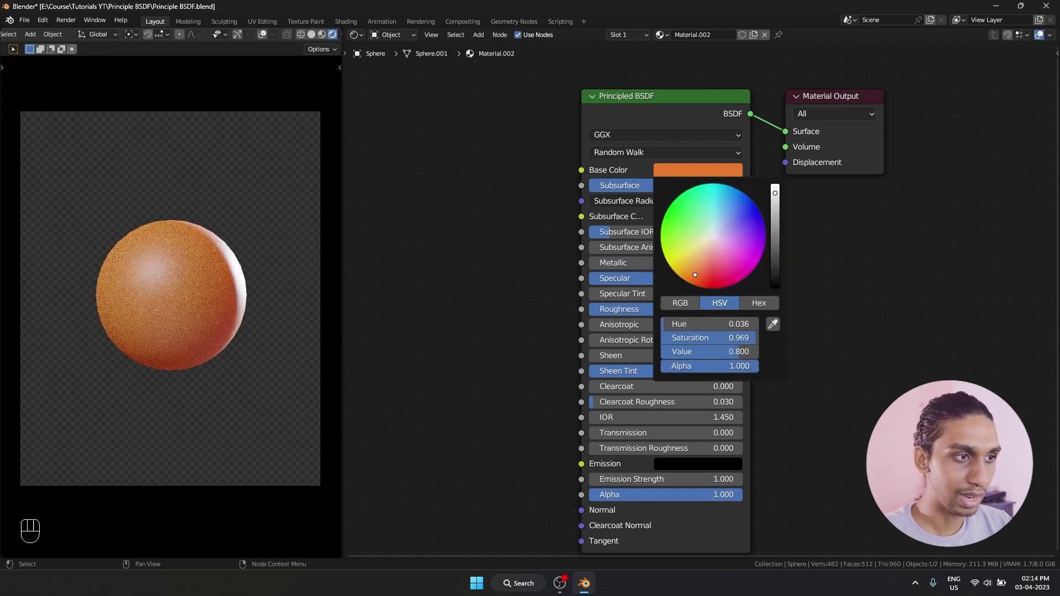
drag(694, 274, 702, 275)
click(696, 272)
click(698, 169)
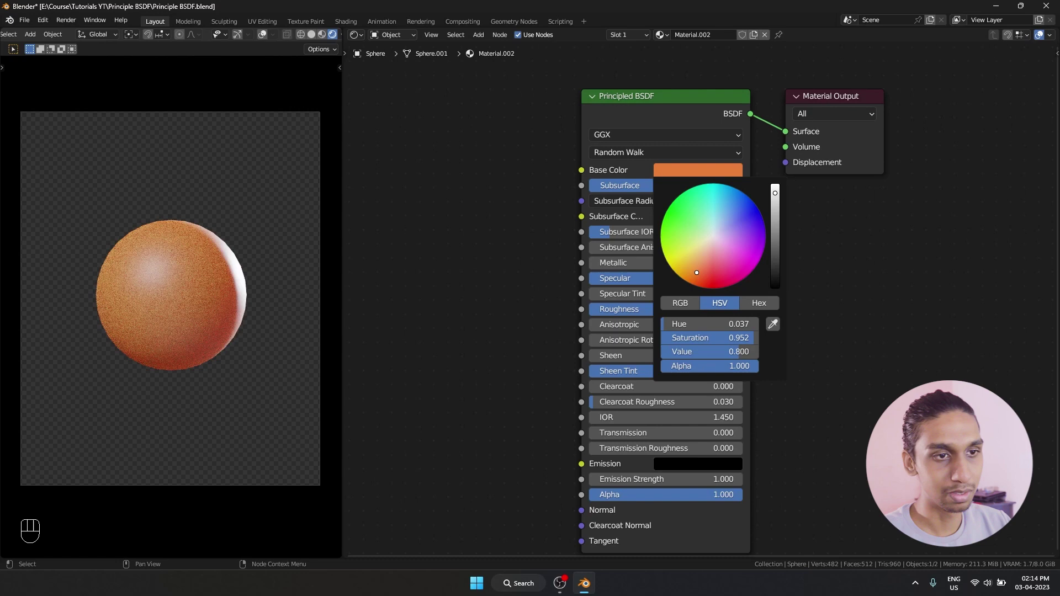
click(698, 216)
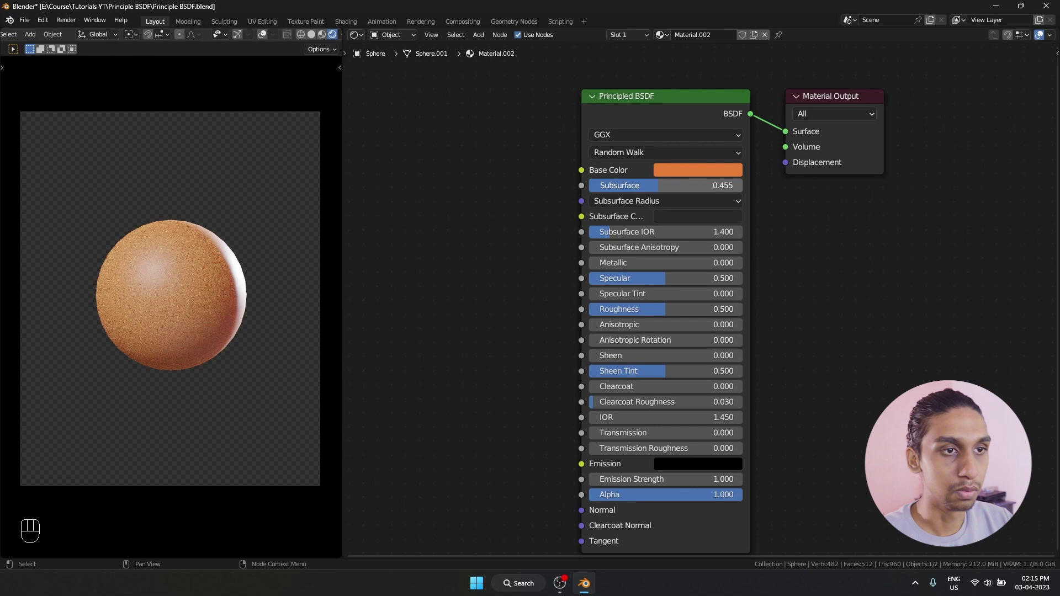
Reset Subsurface to 0 and raise Metallic to 1.000, comparing the metallic look with the non-metallic one.
drag(666, 186, 585, 186)
drag(666, 263, 819, 262)
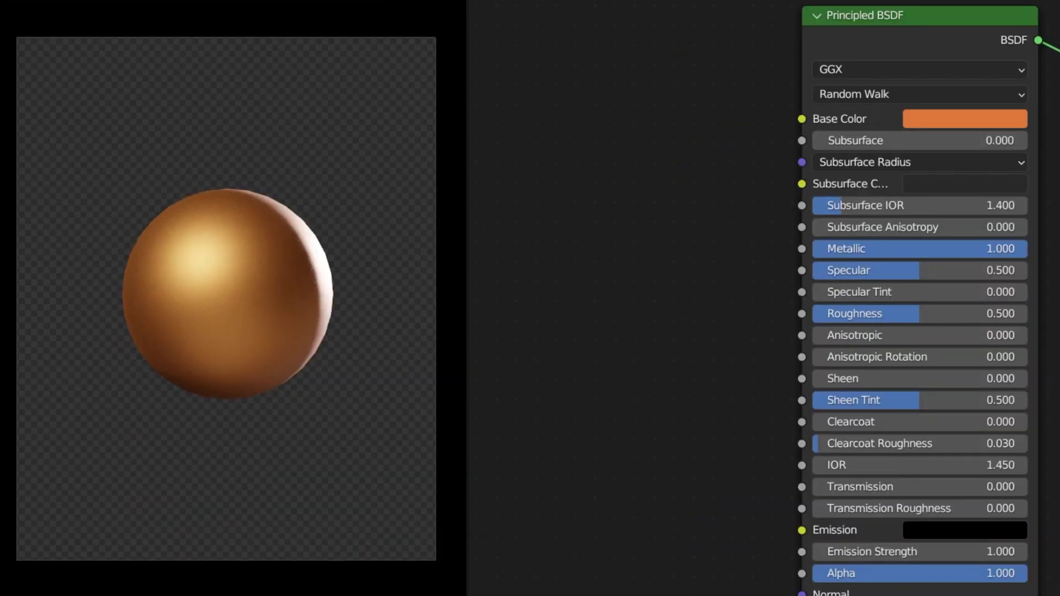
mouse_move(1026, 249)
mouse_down()
mouse_move(814, 249)
mouse_move(1026, 249)
mouse_up()
key(ctrl+z)
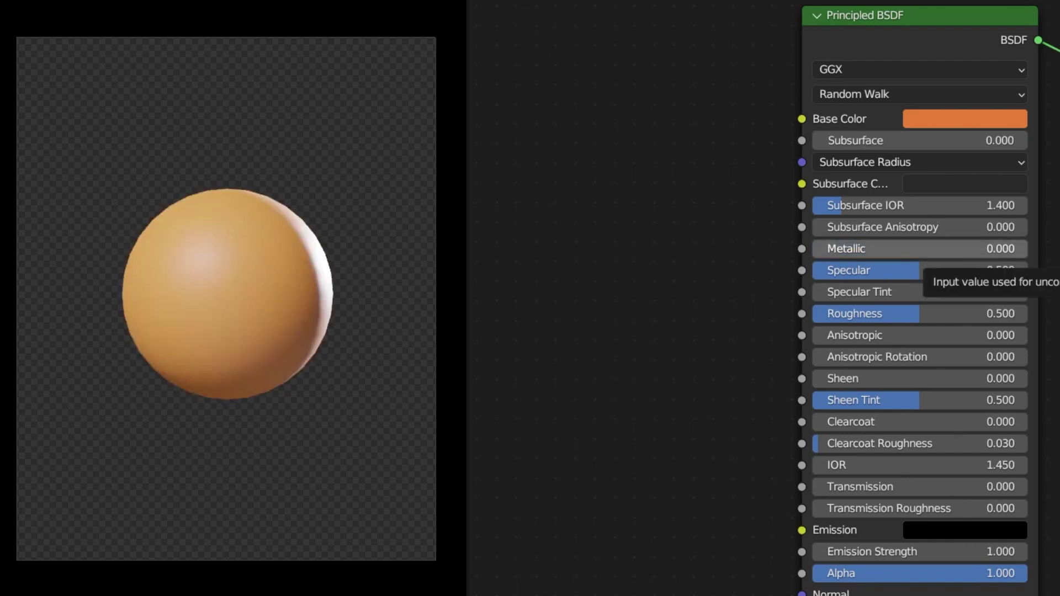
drag(916, 248, 1026, 248)
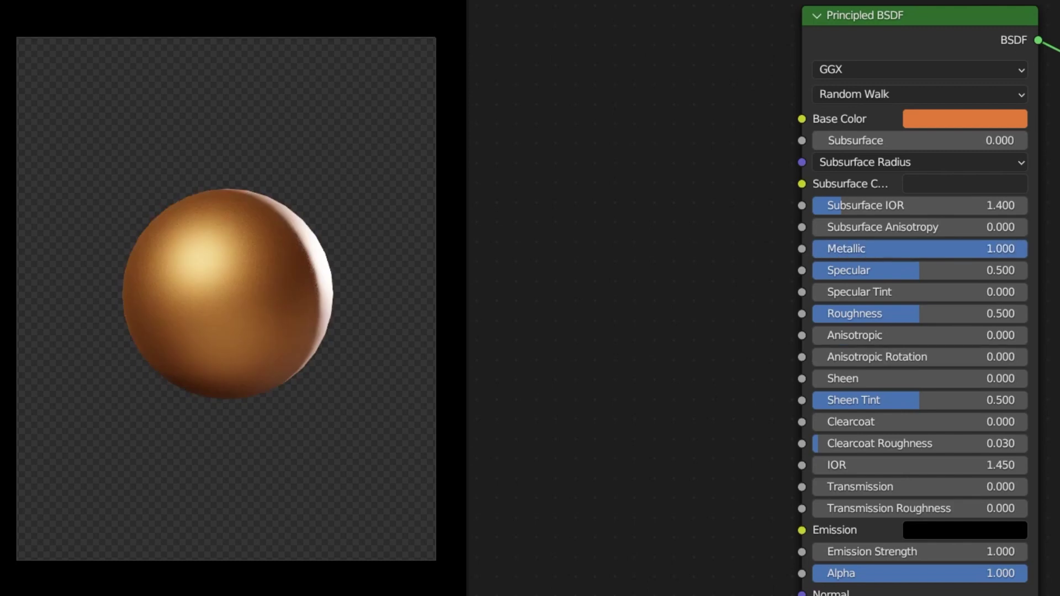
scroll(228, 294, up, 1)
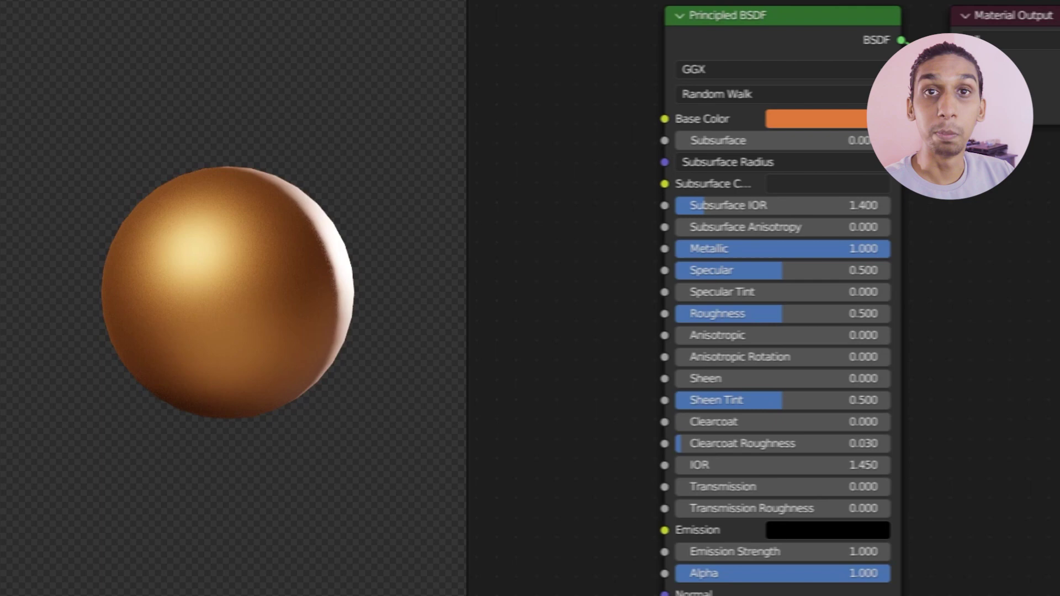
Lower the material's Roughness, Specular and Metallic values to 0.
drag(783, 314, 618, 314)
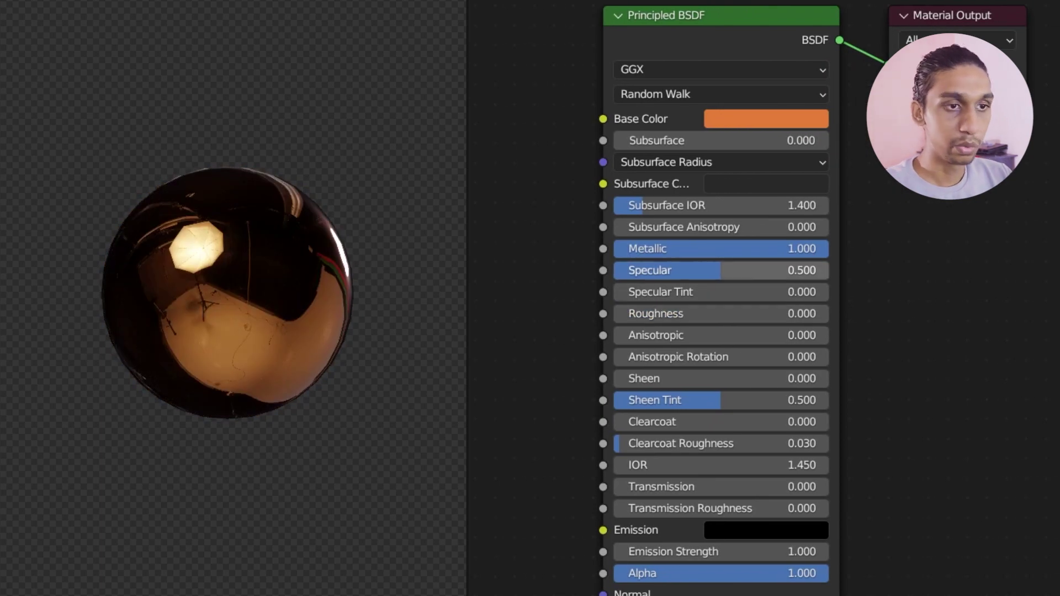
drag(722, 271, 614, 270)
drag(718, 249, 614, 249)
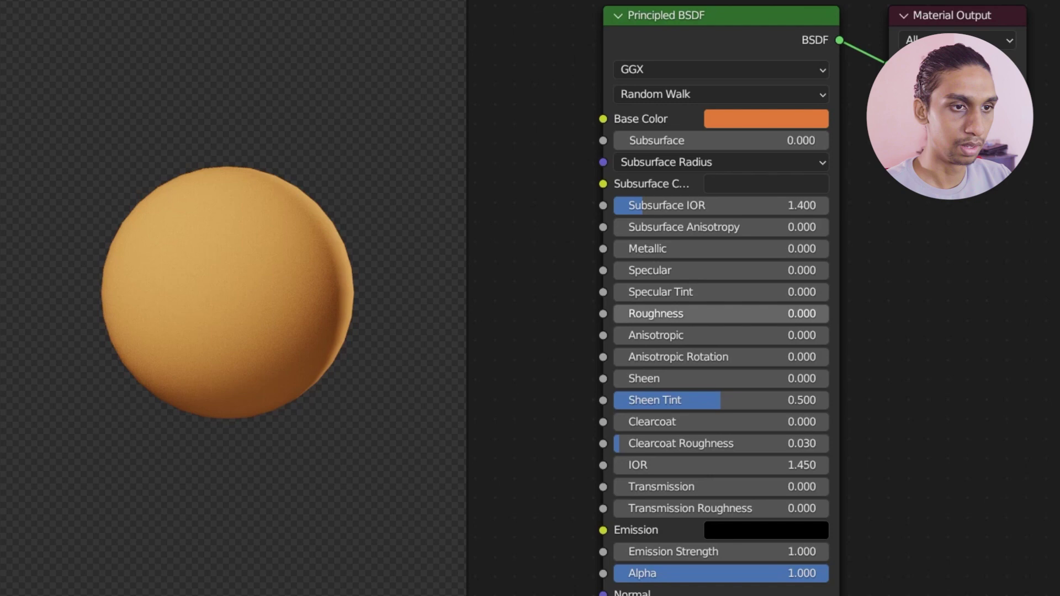
Raise Specular to 1.000 while keeping Roughness at 0.
mouse_move(686, 313)
mouse_down()
mouse_move(828, 314)
mouse_move(685, 314)
mouse_up()
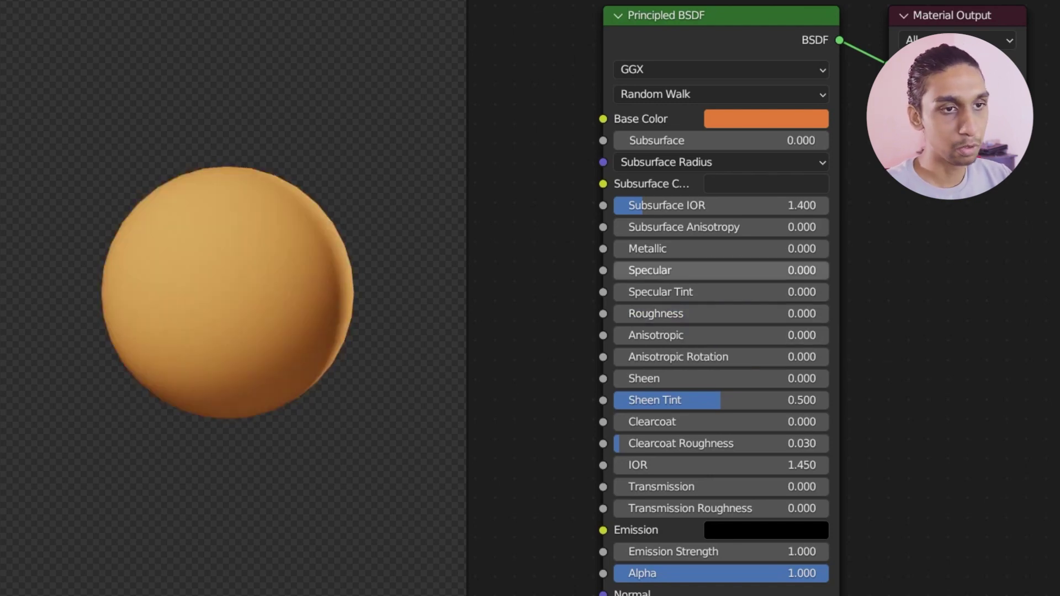
drag(717, 270, 908, 270)
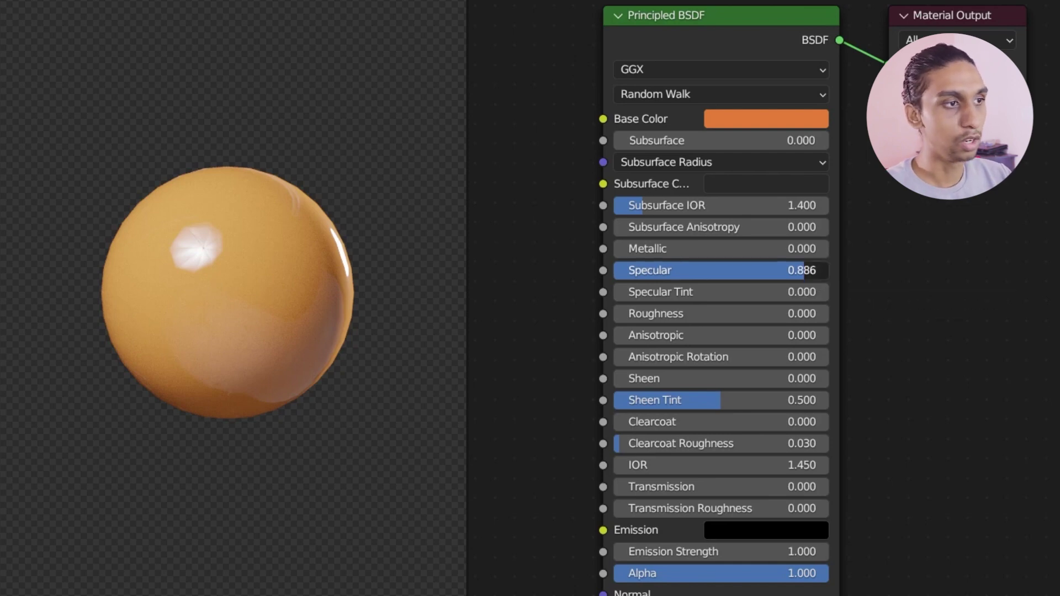
drag(795, 270, 828, 270)
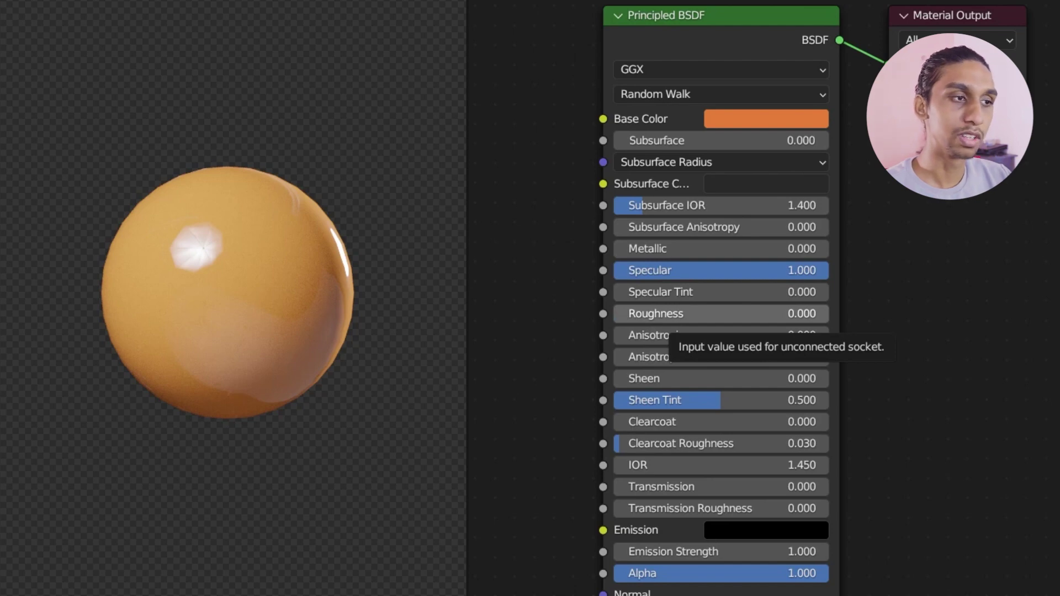
drag(662, 314, 615, 313)
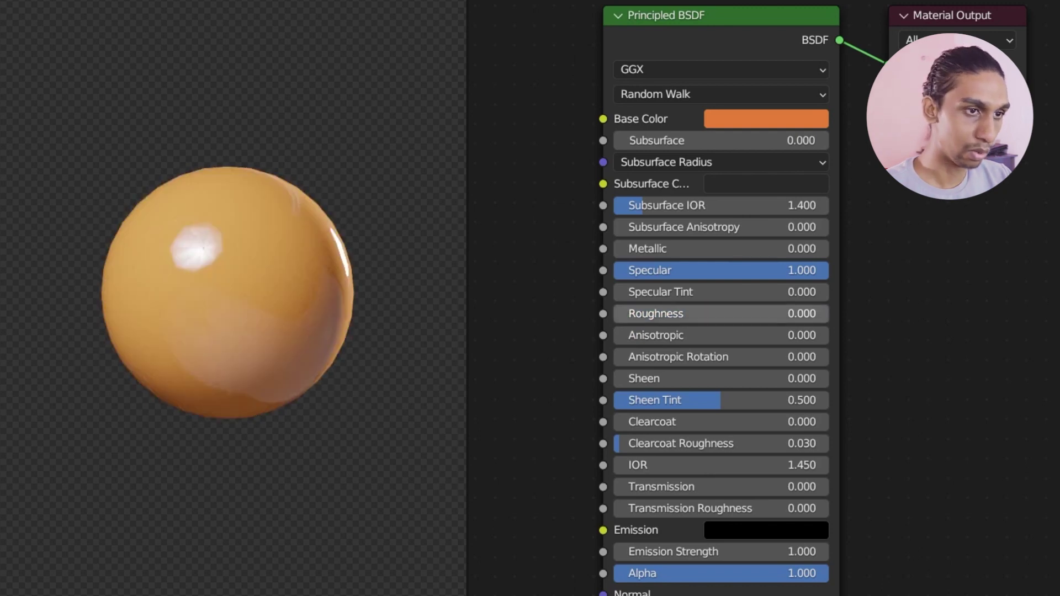
Test partial Specular at about 0.295 along with Roughness changes, and return both values to 0.
drag(789, 270, 569, 271)
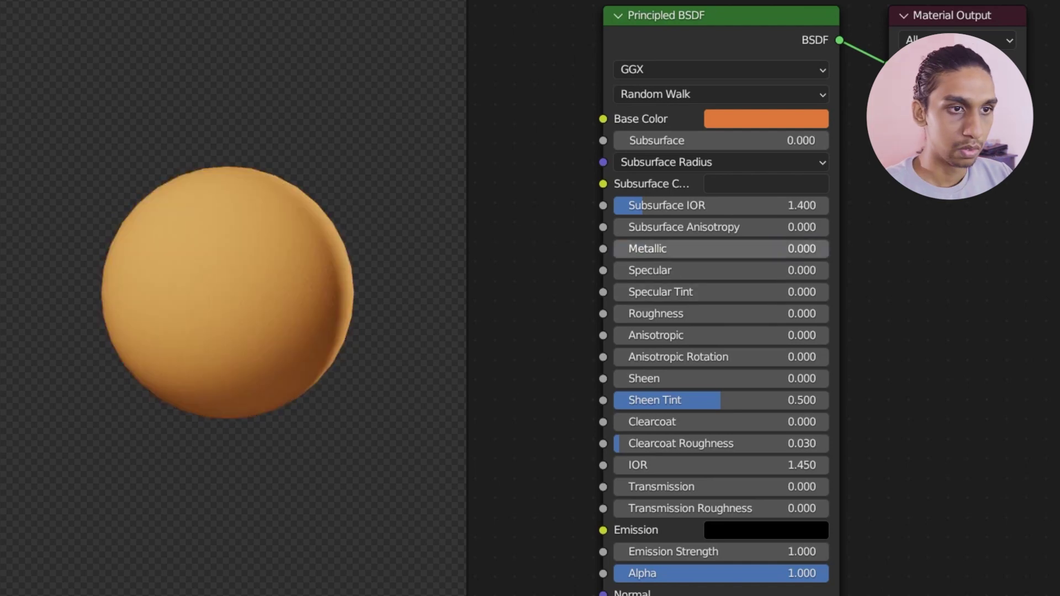
drag(690, 270, 757, 270)
drag(690, 314, 735, 313)
drag(735, 313, 727, 314)
middle_drag(727, 314, 721, 261)
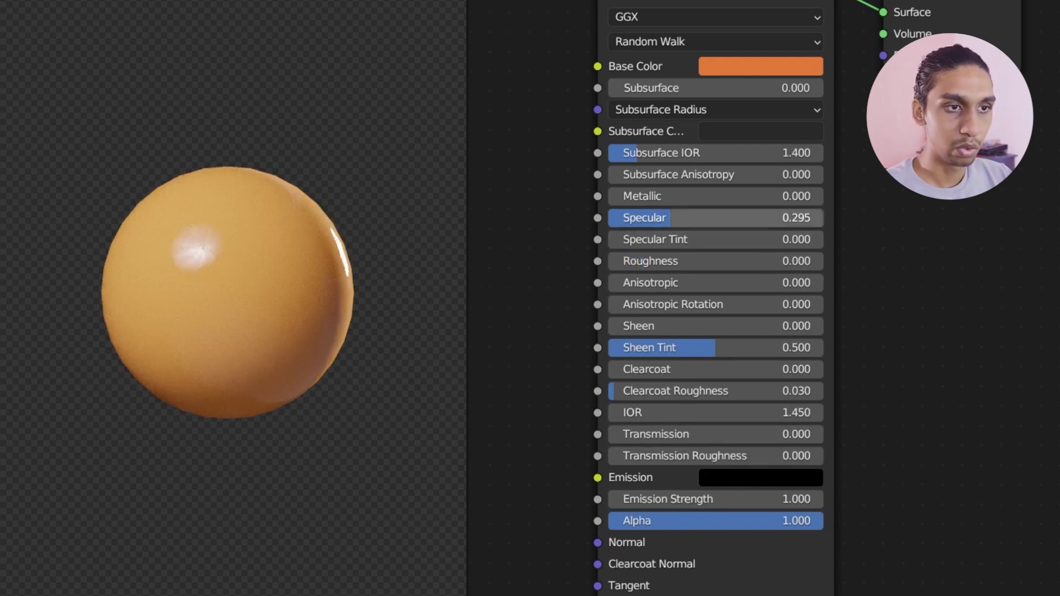
drag(712, 219, 644, 218)
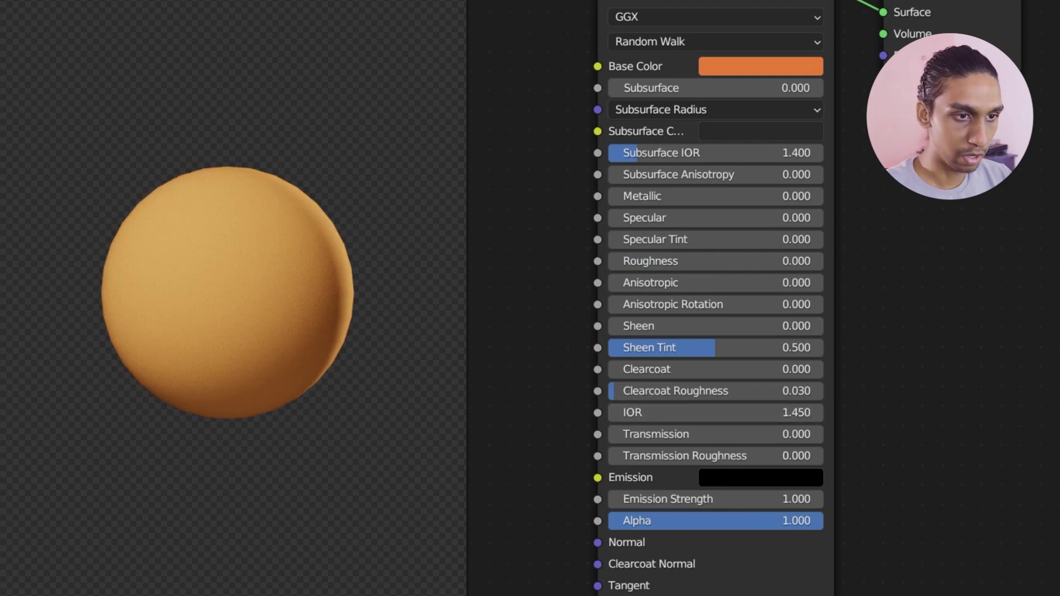
Set Transmission to 1.000 and test it with Specular and Metallic at 1.000, returning both to 0.
drag(657, 433, 823, 434)
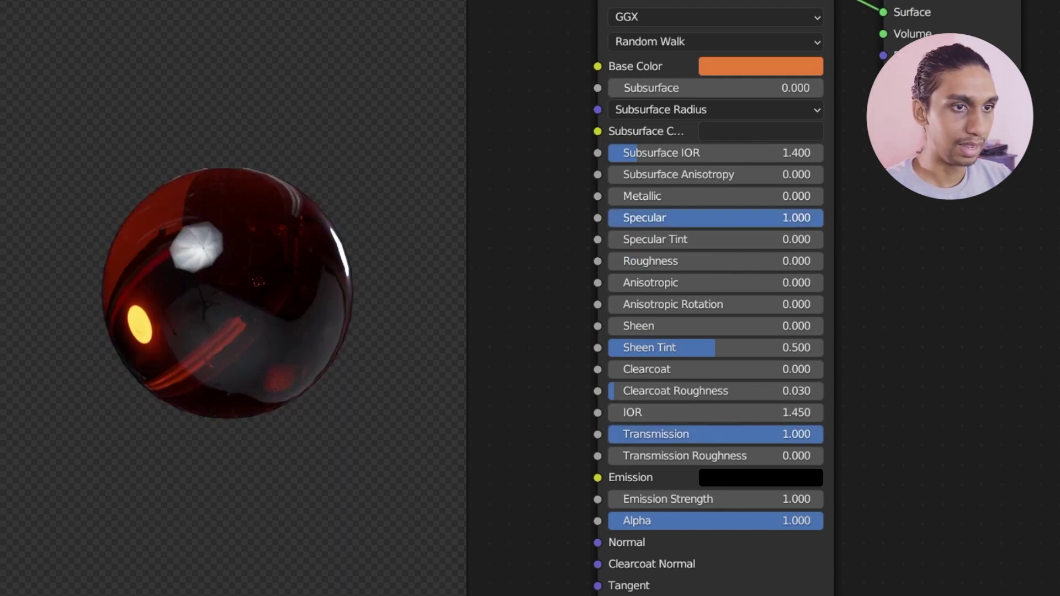
drag(820, 218, 823, 196)
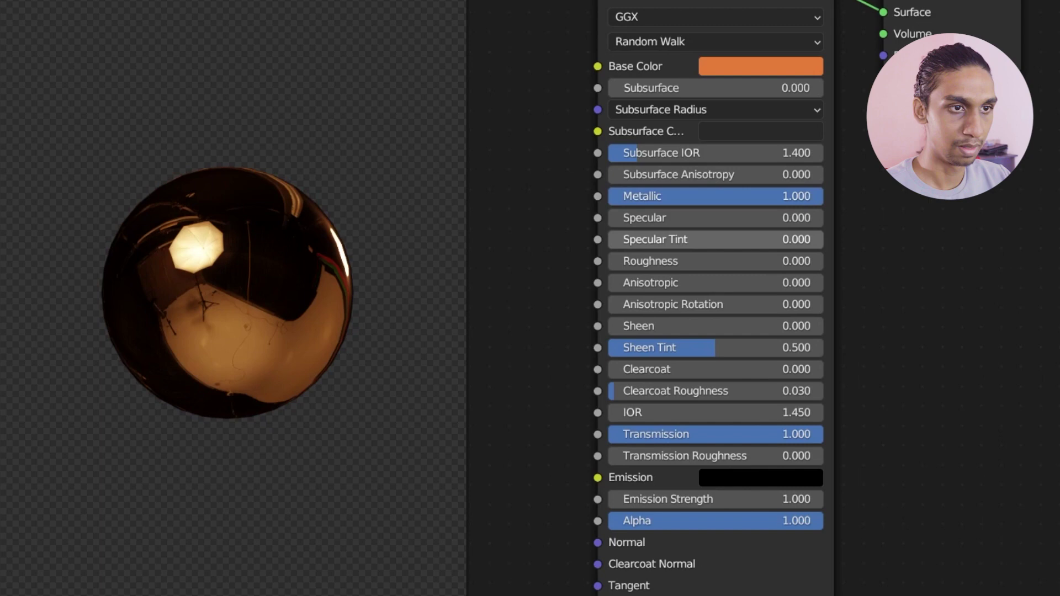
mouse_move(817, 434)
mouse_down()
mouse_move(609, 434)
mouse_move(822, 434)
mouse_up()
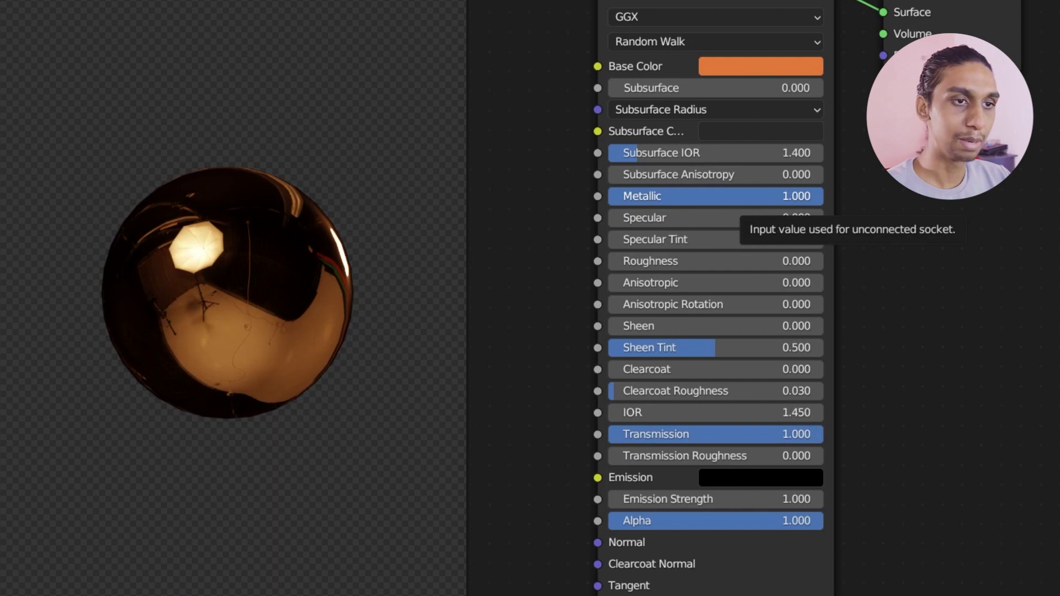
drag(777, 197, 562, 197)
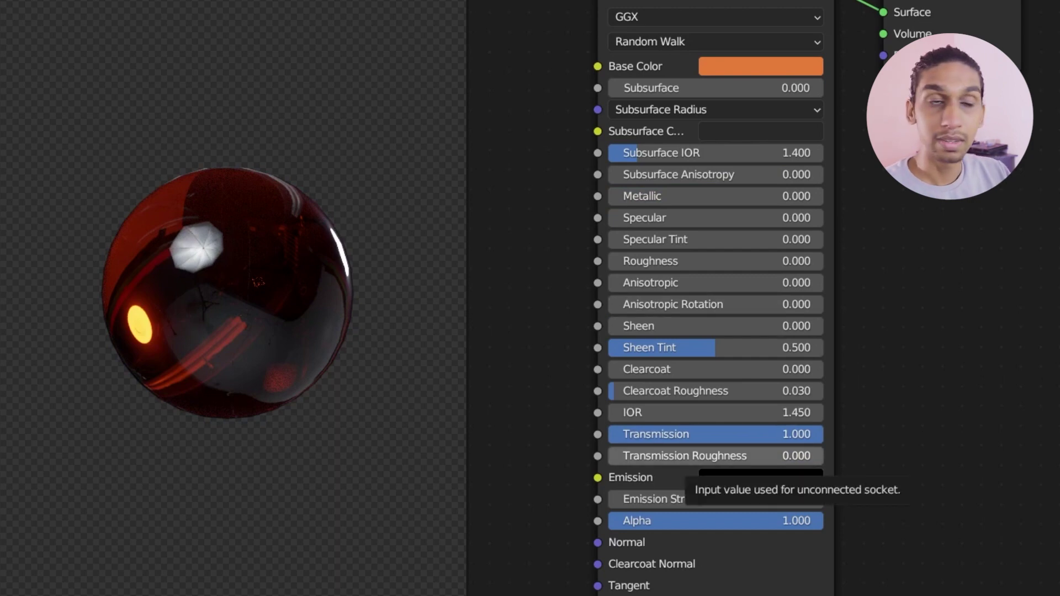
Set Transmission Roughness to 0.400 to blur the light passing through the glass sphere.
scroll(232, 298, up, 6)
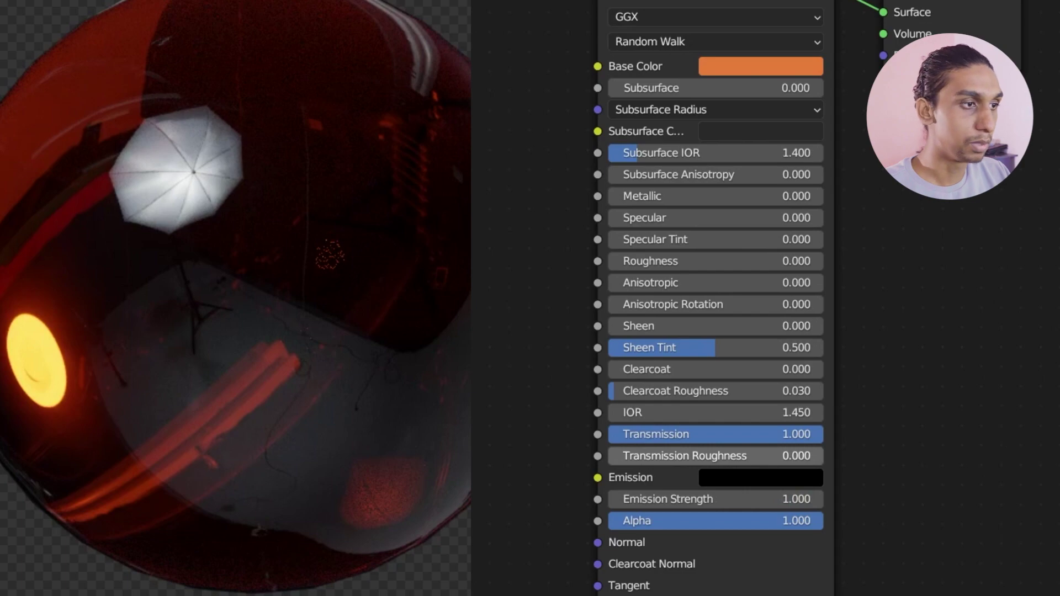
drag(716, 456, 820, 456)
drag(651, 456, 694, 456)
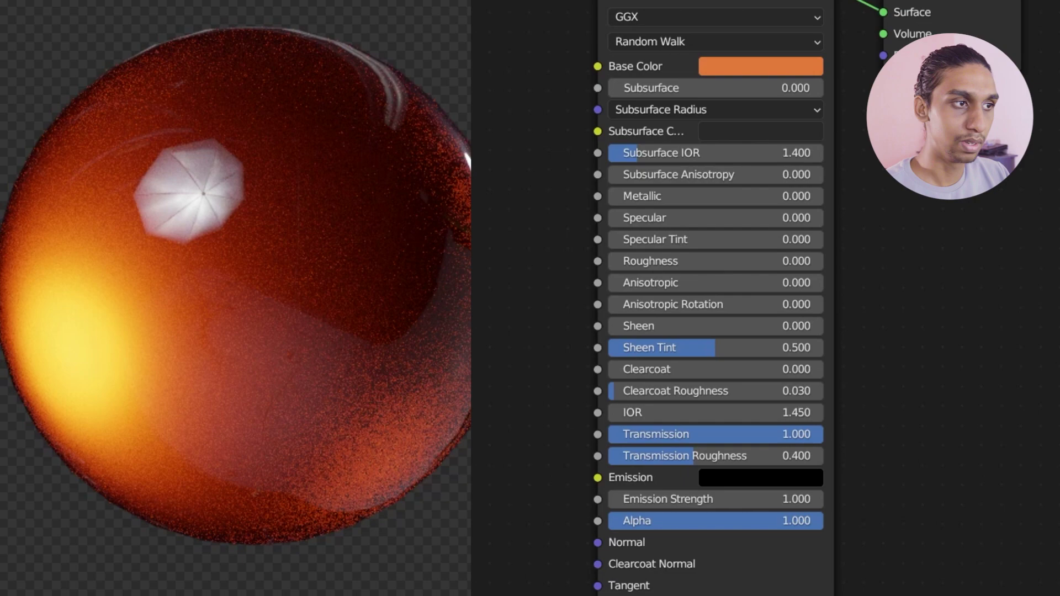
Raise Roughness to 0.227 and lower Transmission Roughness to 0.350.
scroll(235, 298, up, 4)
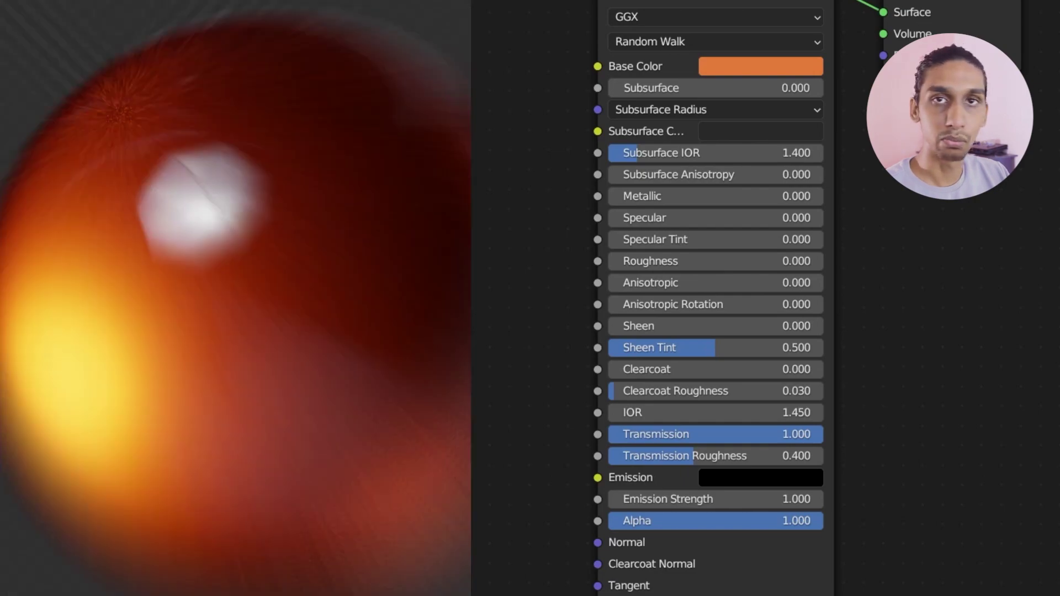
scroll(235, 298, down, 5)
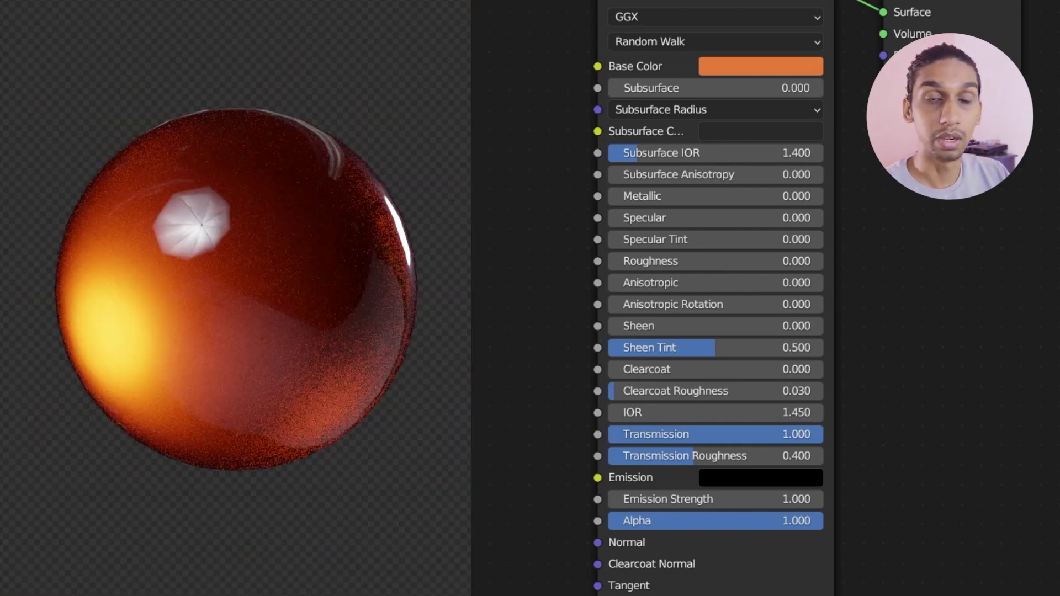
drag(690, 261, 739, 262)
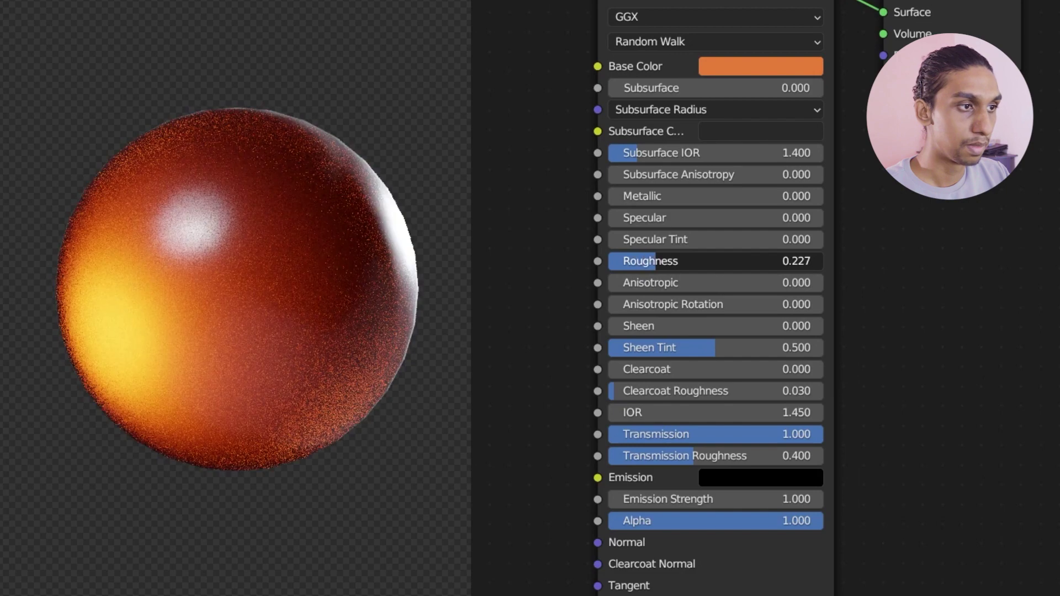
scroll(237, 298, down, 2)
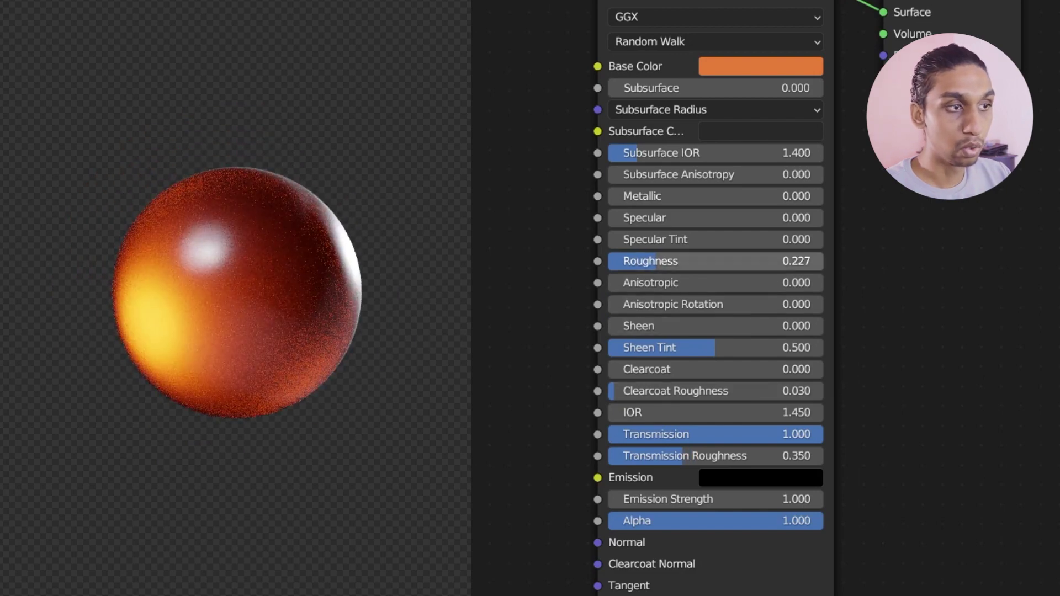
Raise the material's Roughness to 0.268 and switch the node editor to the World shader.
drag(716, 261, 724, 261)
key(shift+e)
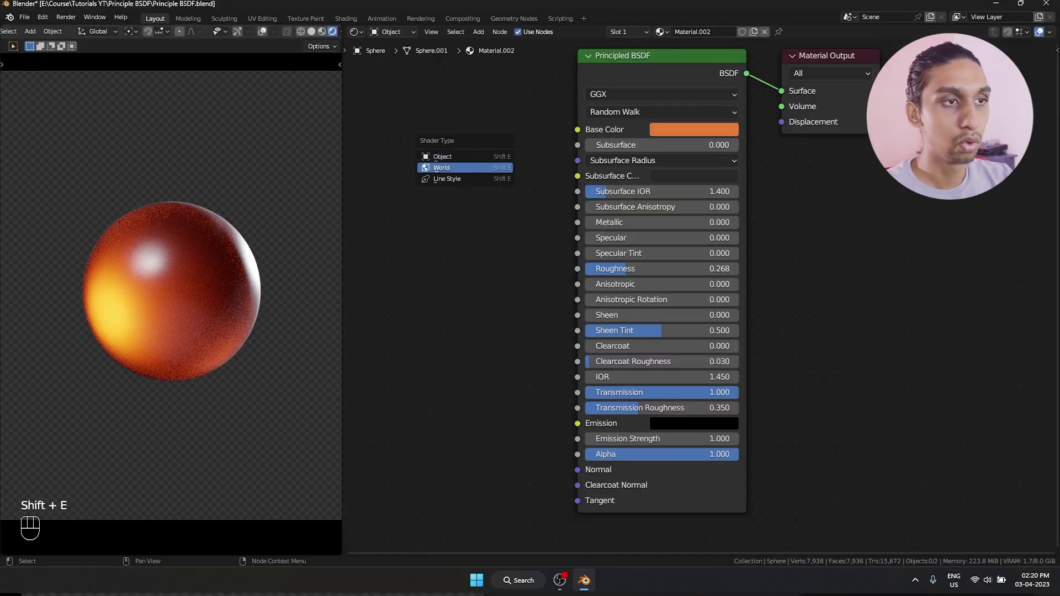
click(465, 168)
middle_drag(469, 167, 601, 375)
Browse the HDRI folder for a studio lighting image for the World's environment texture.
drag(757, 265, 784, 144)
click(835, 161)
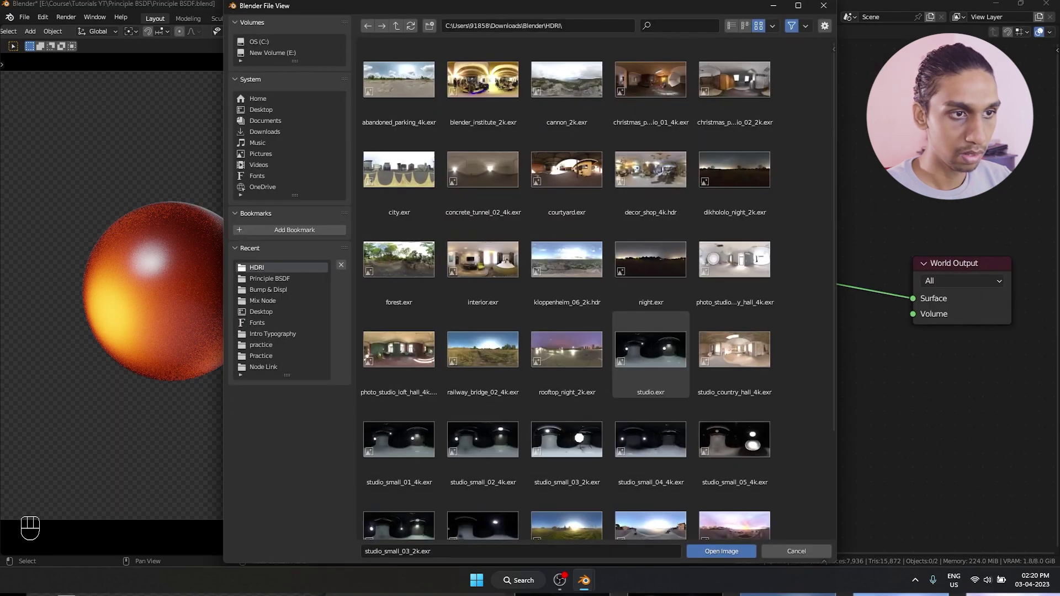
scroll(647, 331, down, 2)
scroll(695, 326, up, 2)
double_click(648, 353)
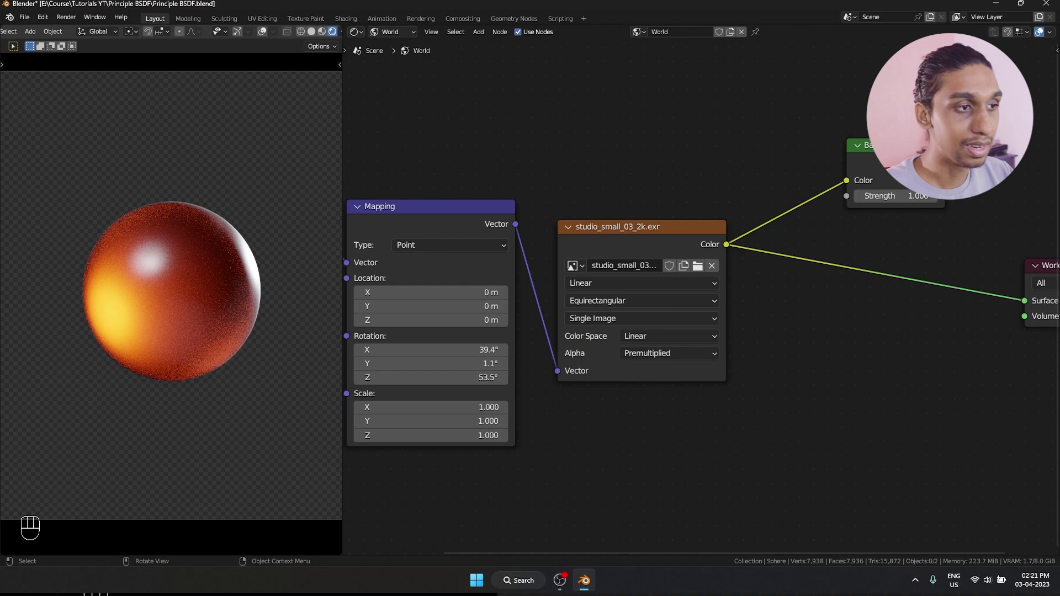
Examine the light on the sphere from another angle and return to the camera view.
middle_drag(171, 293, 201, 289)
scroll(215, 282, up, 5)
scroll(243, 287, down, 1)
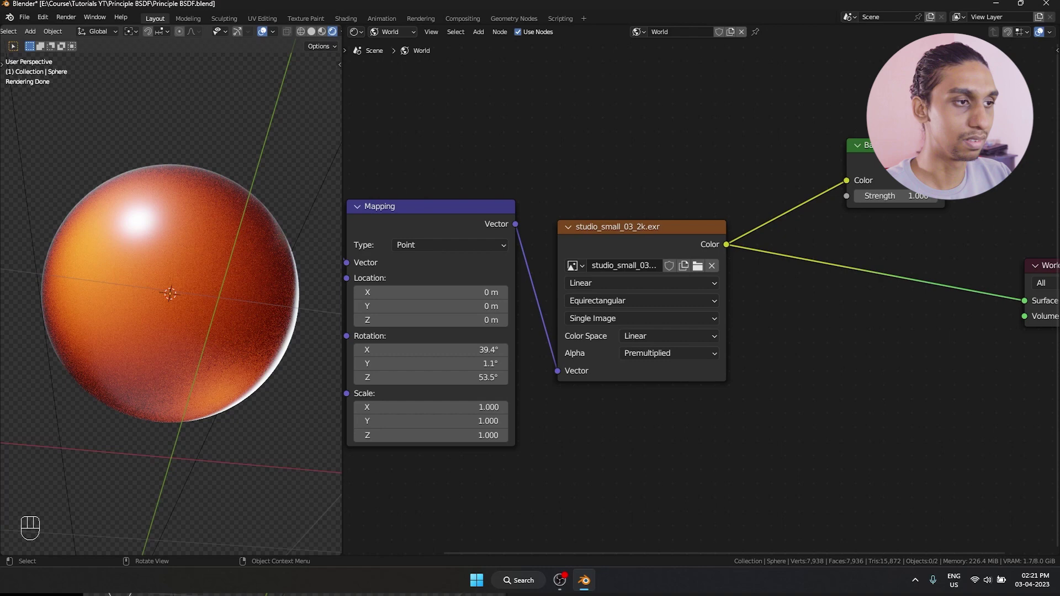
key(KP_0)
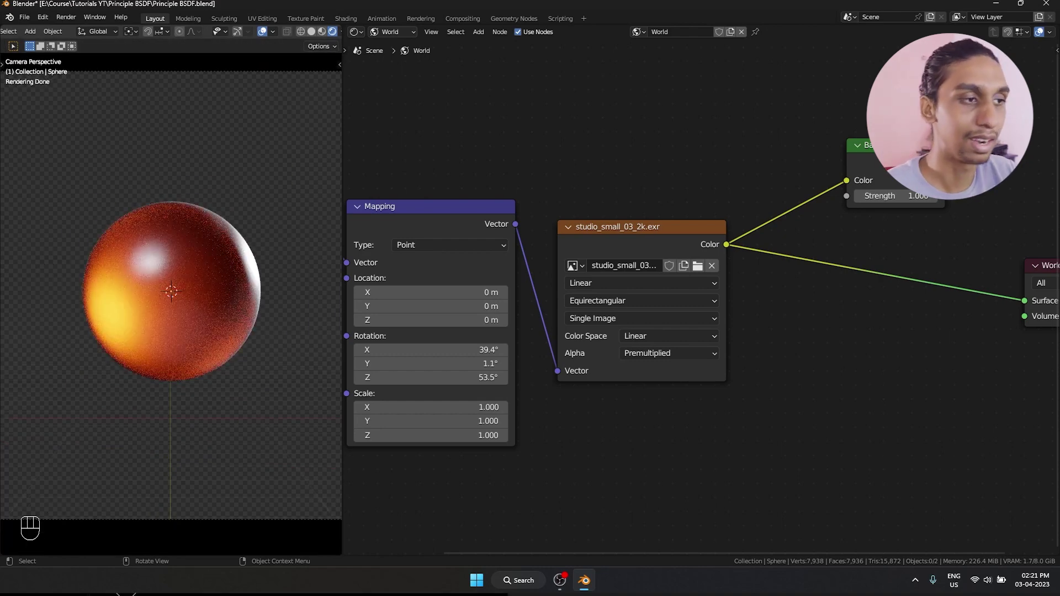
Switch the node editor back to the sphere's object material.
key(shift)
key(shift+F3)
key(shift+F3)
key(shift+F3)
key(shift+F3)
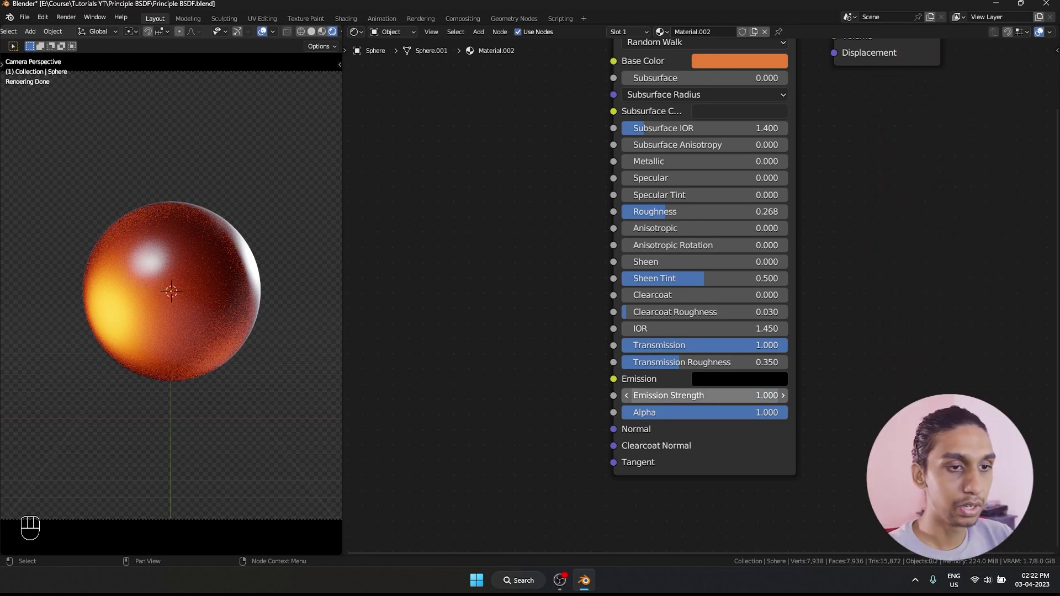
Test emission with Emission Strength at 8.100 and a grey Emission color of Value 0.055, returning the strength to 0.
drag(705, 396, 743, 396)
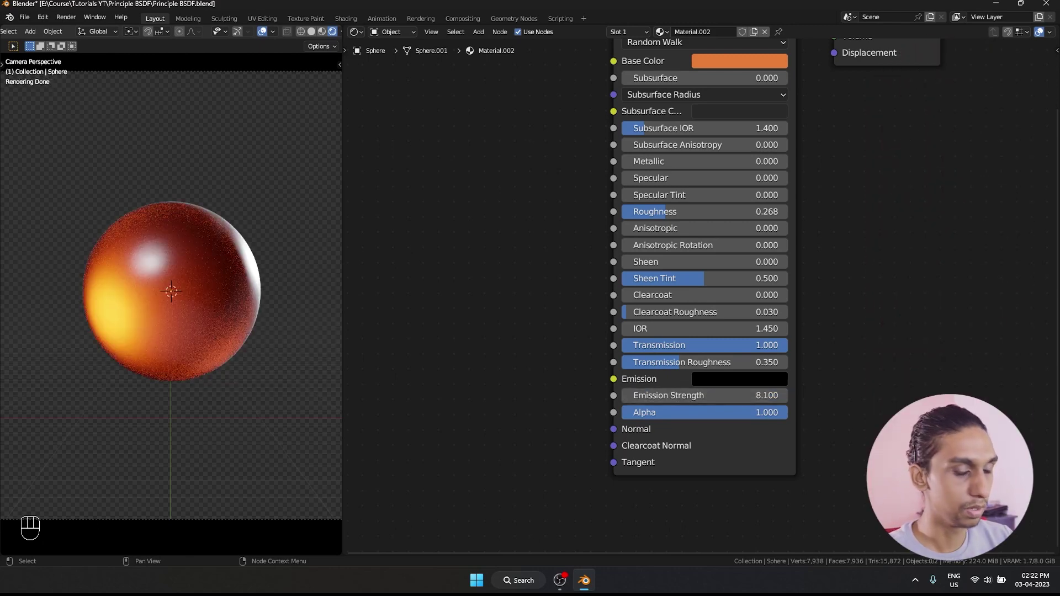
key(ctrl+z)
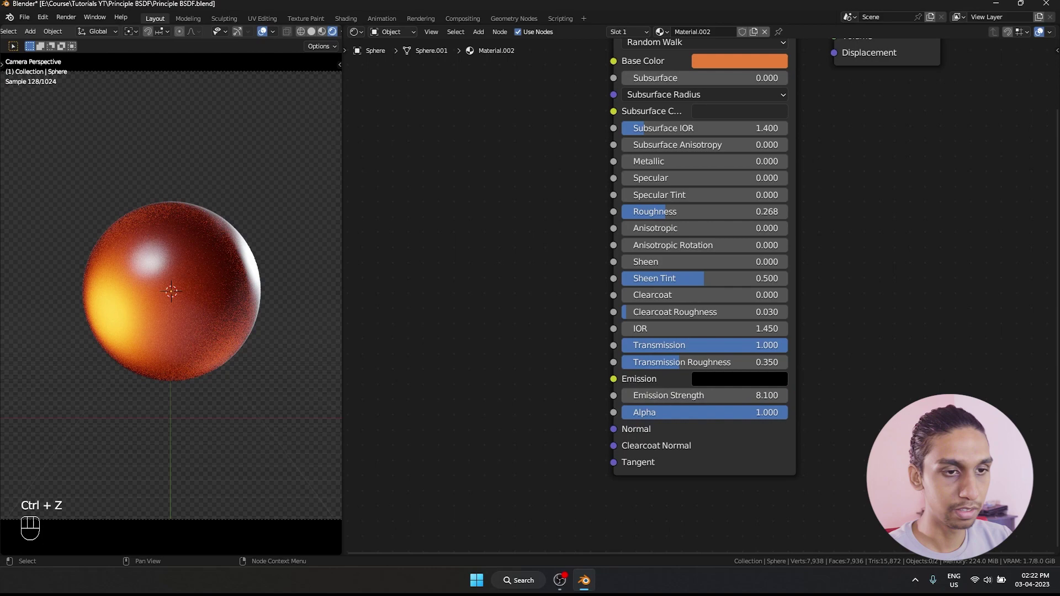
key(ctrl+z)
click(739, 379)
drag(823, 271, 823, 242)
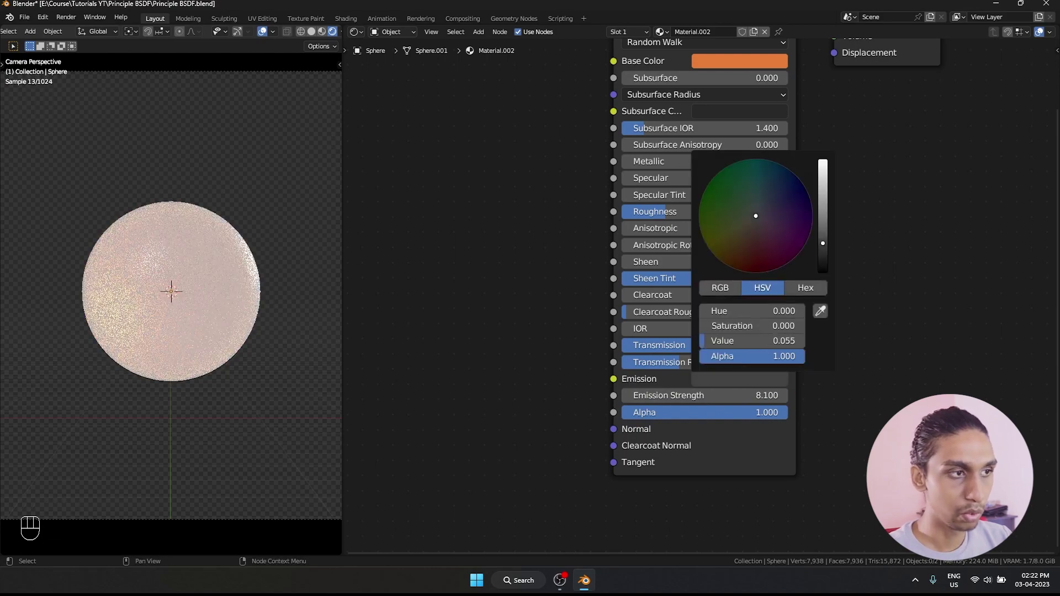
drag(704, 396, 663, 395)
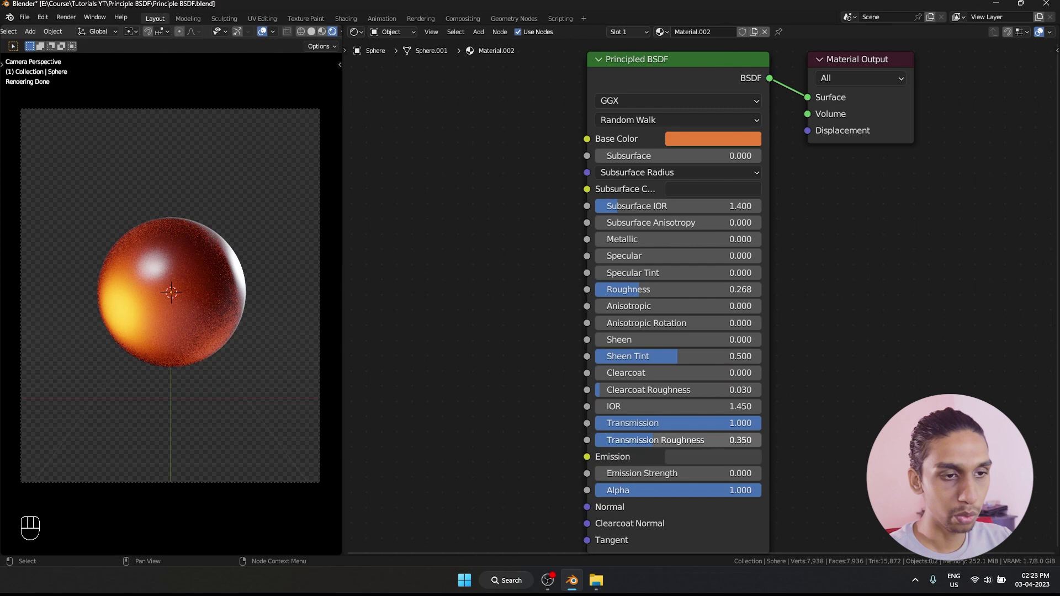
Reset Transmission and Transmission Roughness to 0, and set Specular to 1.000 and Roughness to 0.032.
key(BackSpace)
key(BackSpace)
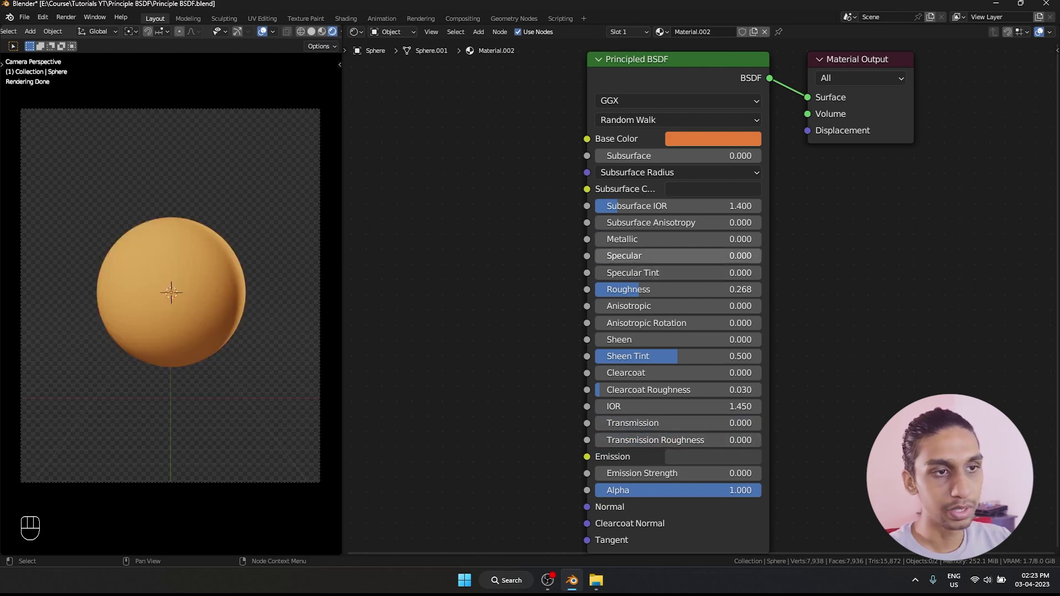
drag(674, 256, 761, 256)
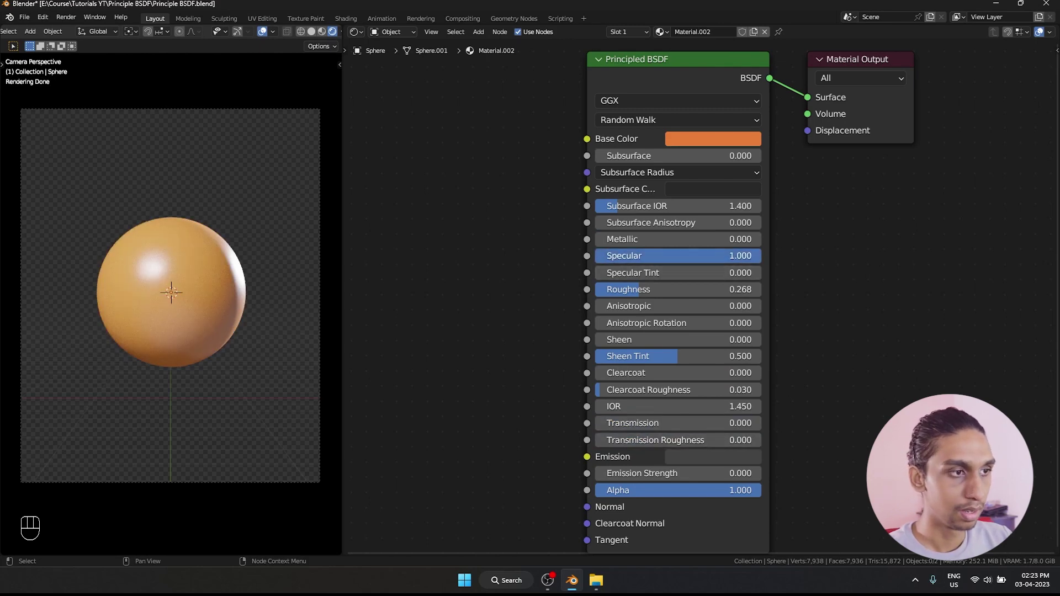
drag(640, 289, 600, 289)
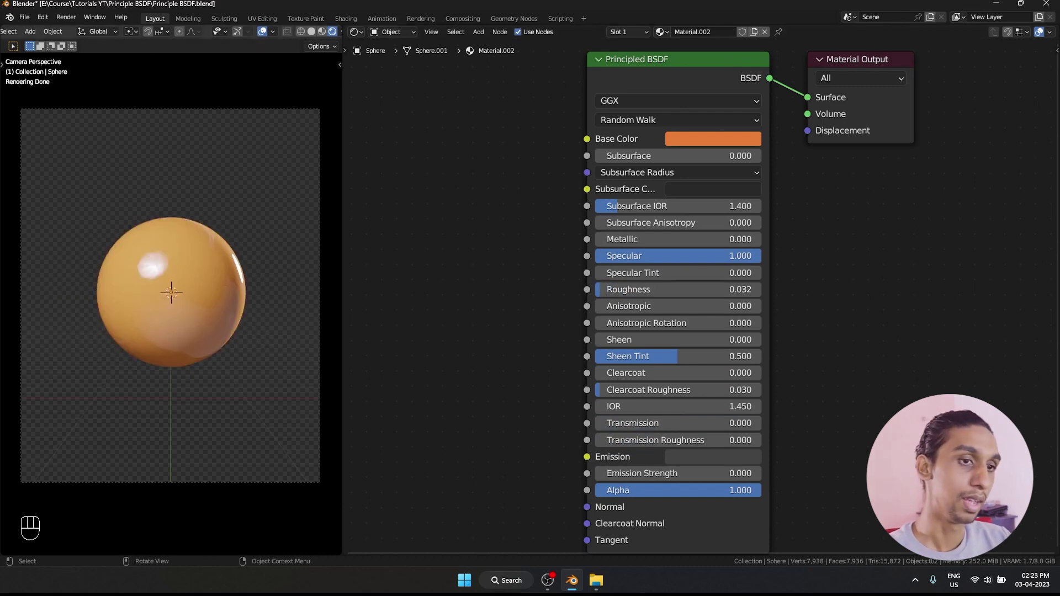
Try Metallic at 1.000 with Roughness at 0.432, and undo both changes.
drag(645, 240, 760, 239)
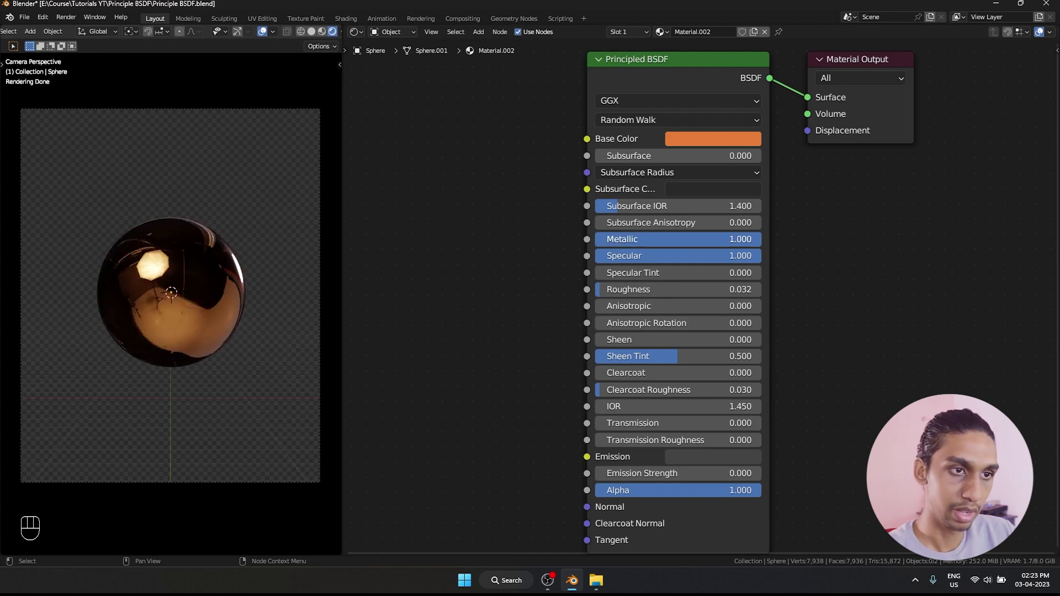
drag(604, 289, 666, 289)
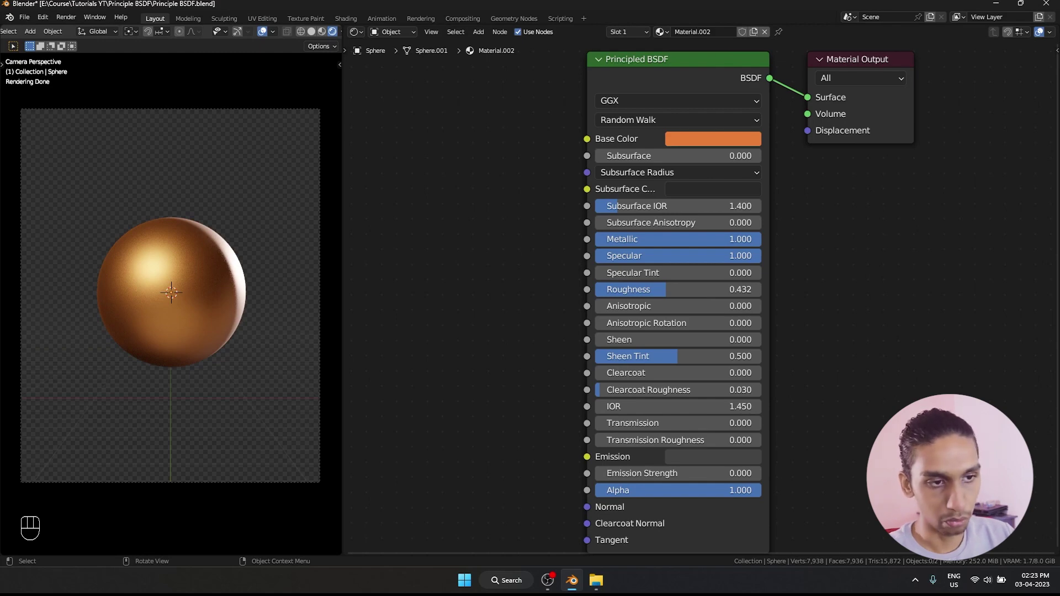
key(ctrl+z)
key(ctrl+z)
key(ctrl+z)
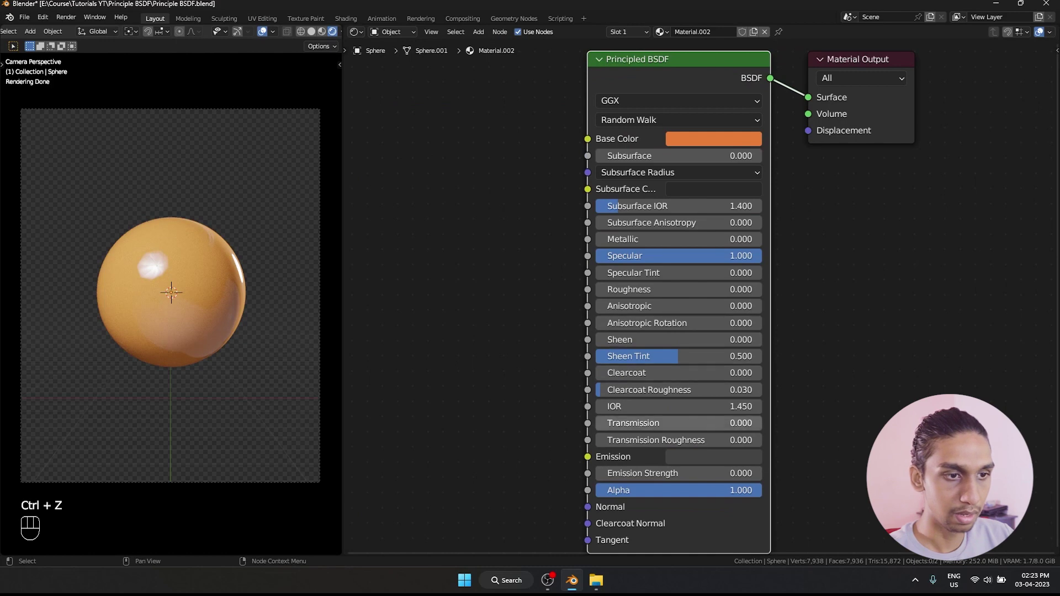
Set Transmission to 1.000, Roughness to 0.359 and Transmission Roughness to 0.168 for a frosted glass look.
drag(651, 424, 773, 423)
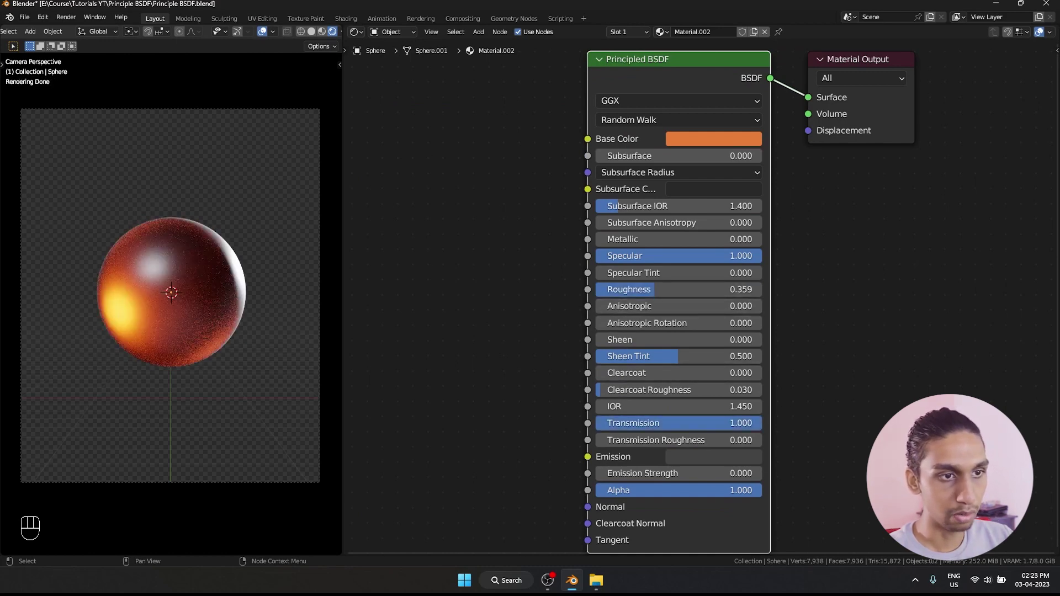
drag(662, 440, 684, 440)
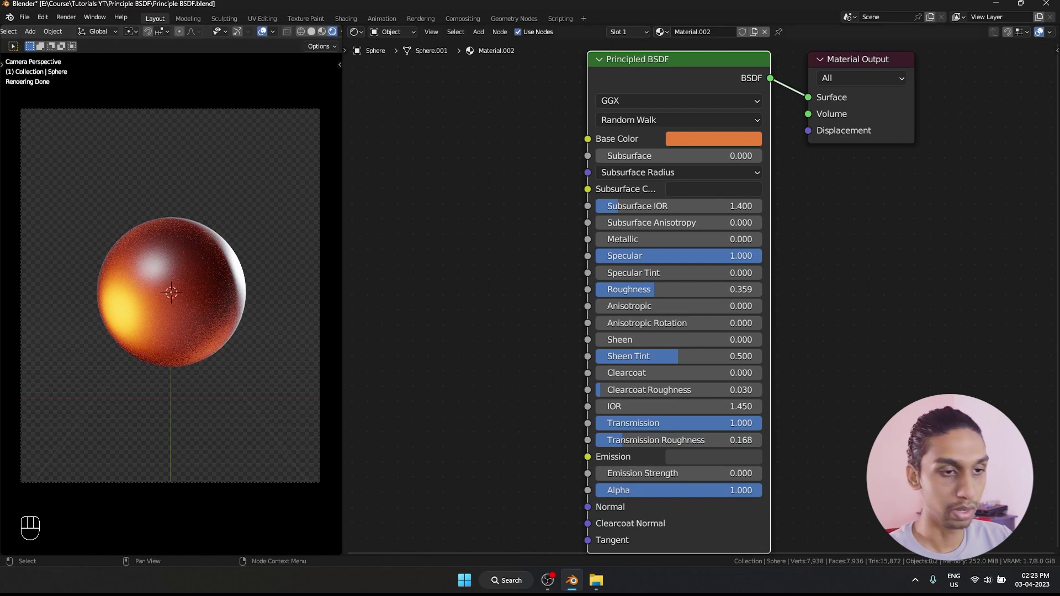
scroll(797, 421, down, 2)
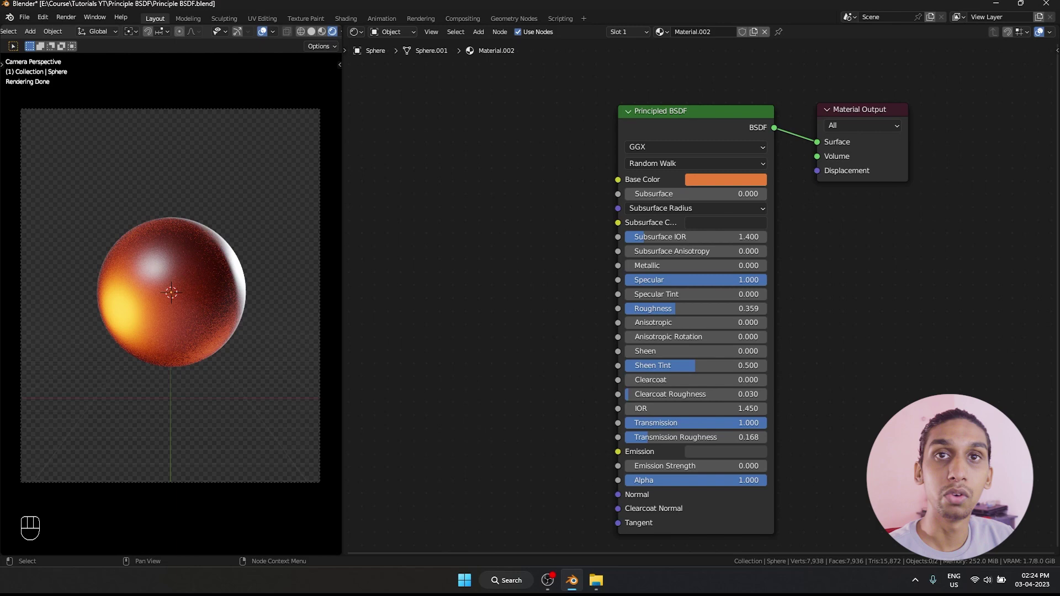
middle_drag(933, 464, 947, 438)
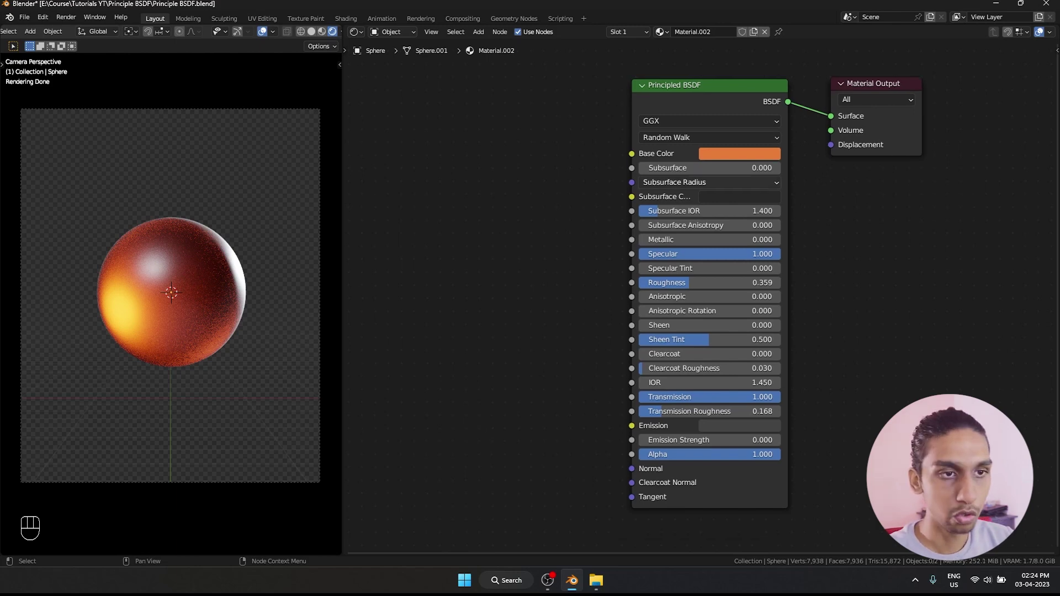
Try copying the orange Base Color onto the Emission color, and undo the change.
drag(764, 154, 724, 160)
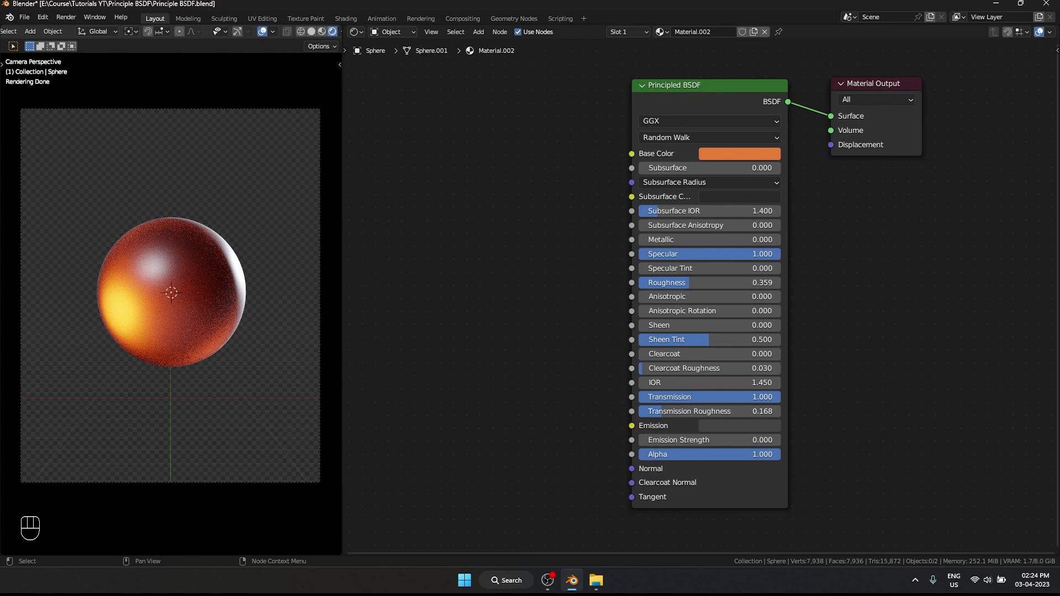
click(709, 122)
key(ctrl+z)
key(ctrl+z)
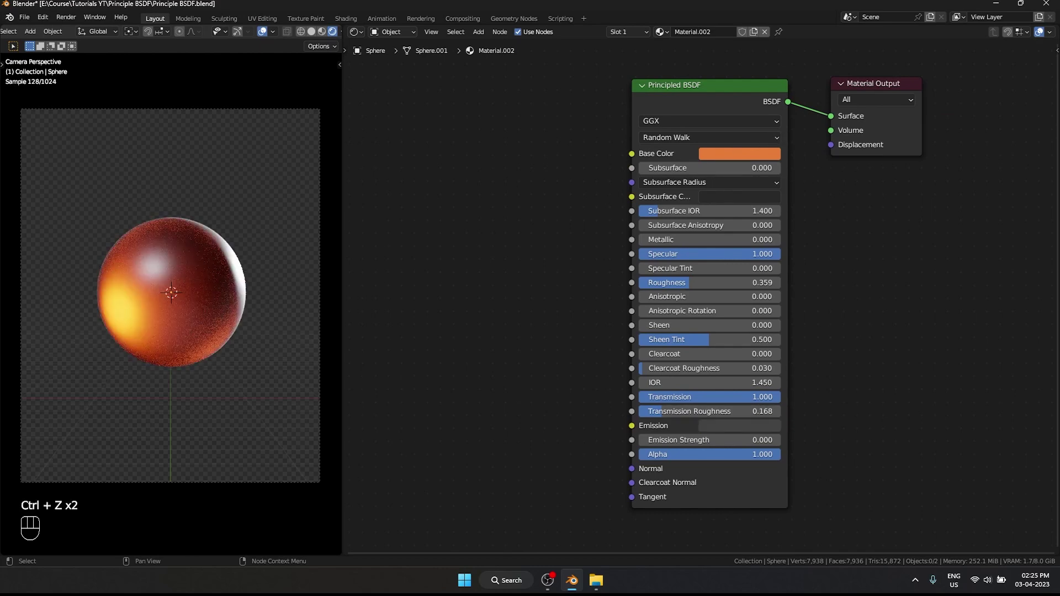
key(ctrl+c)
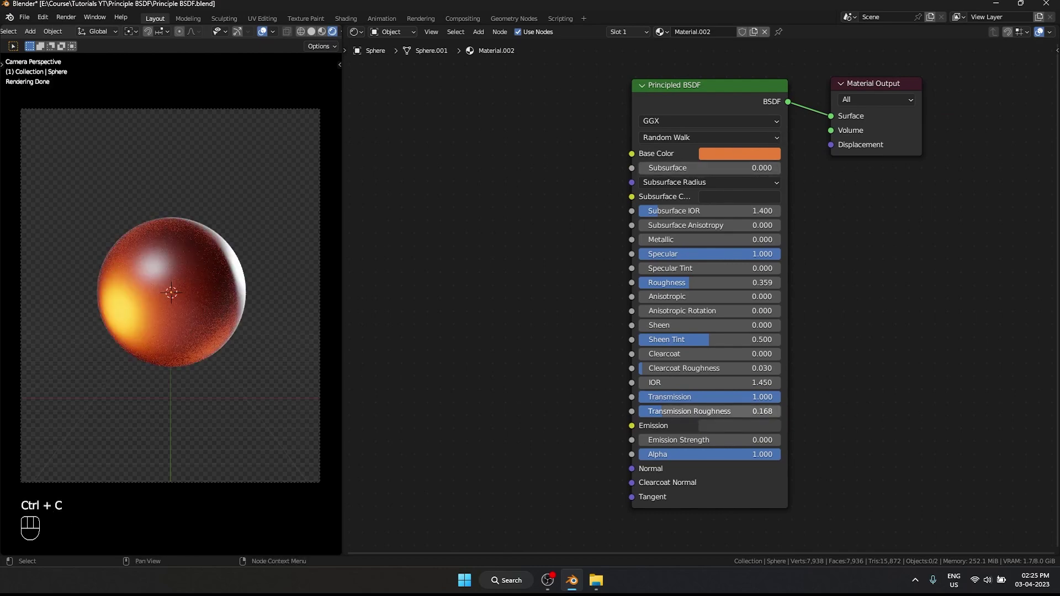
key(ctrl+v)
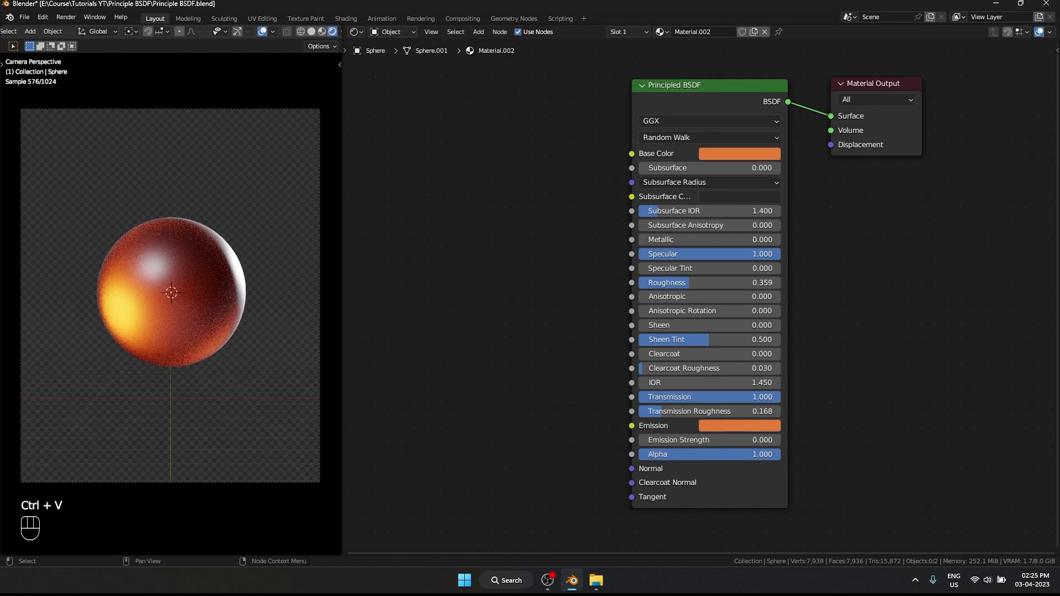
key(ctrl+z)
key(ctrl+z)
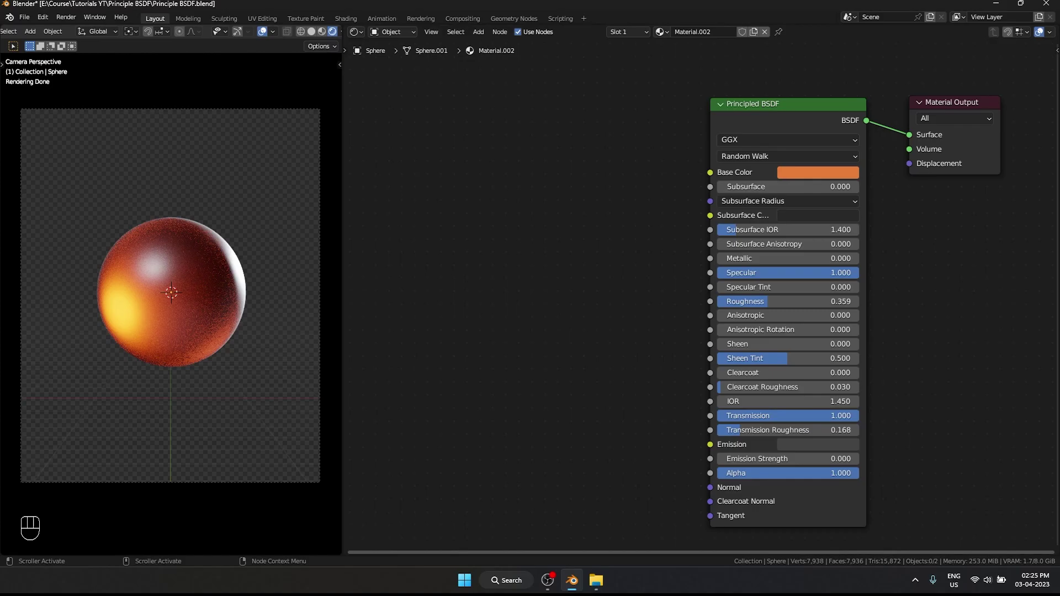
Split the node editor and turn the lower area into an Image Editor showing 1075.1 copy.jpg.
drag(345, 554, 347, 551)
click(144, 108)
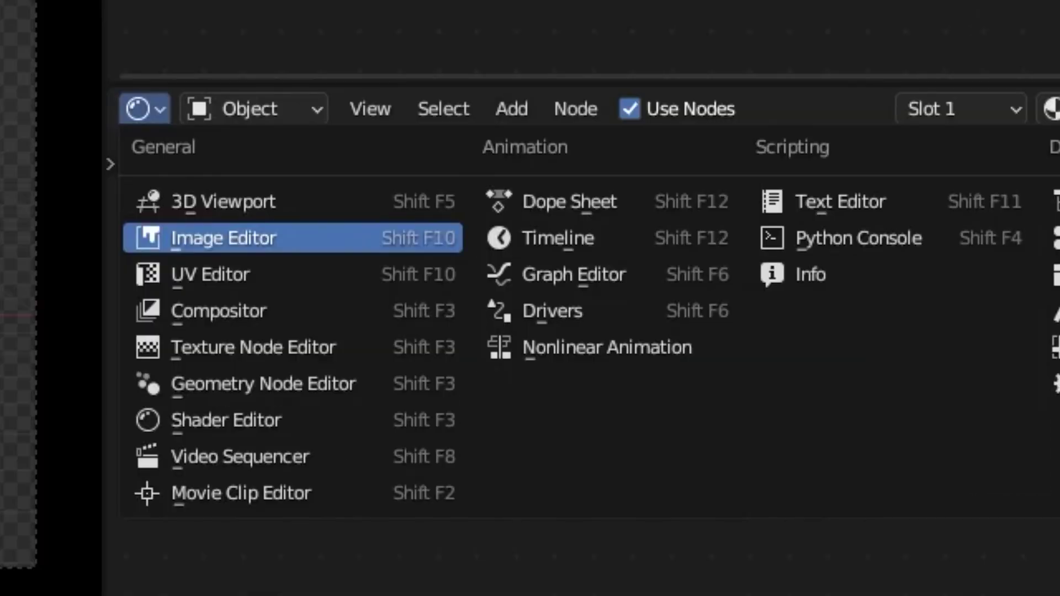
click(223, 237)
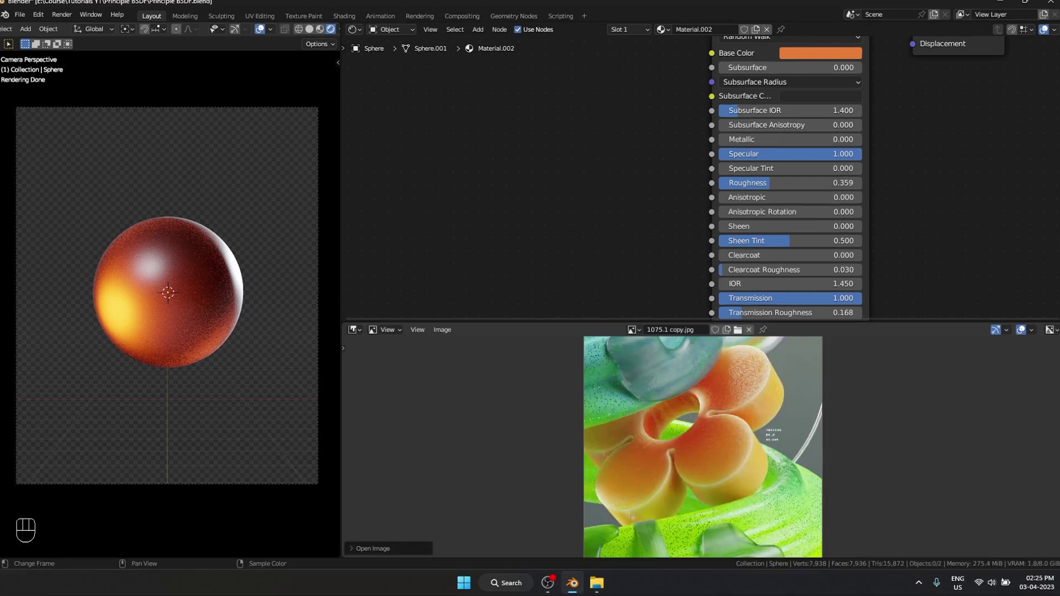
Sample the light green of the reference image as the material's Base Color.
scroll(828, 68, down, 1)
middle_drag(828, 68, 763, 114)
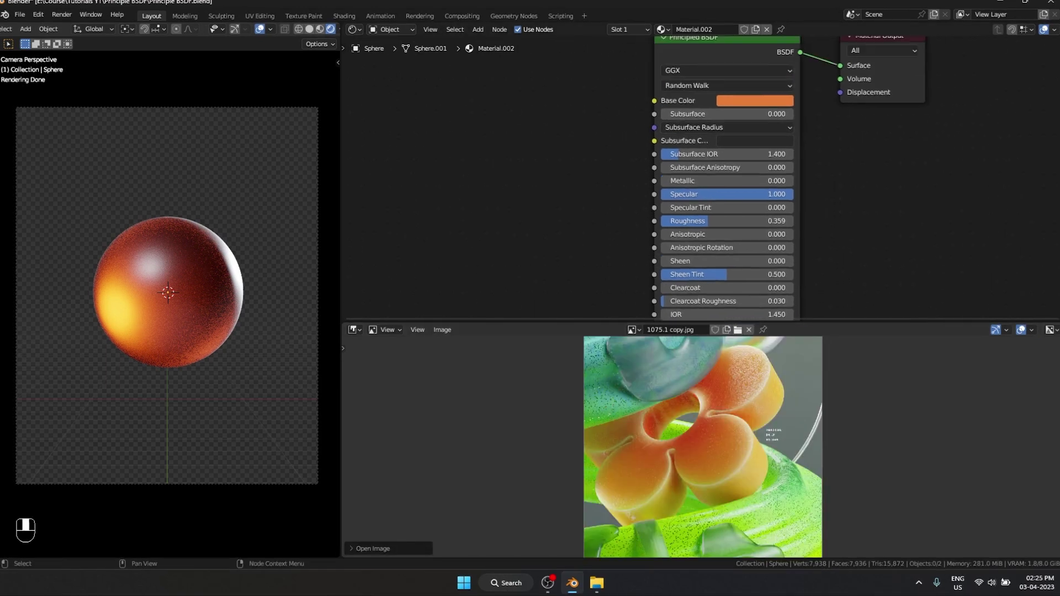
key(ctrl+z)
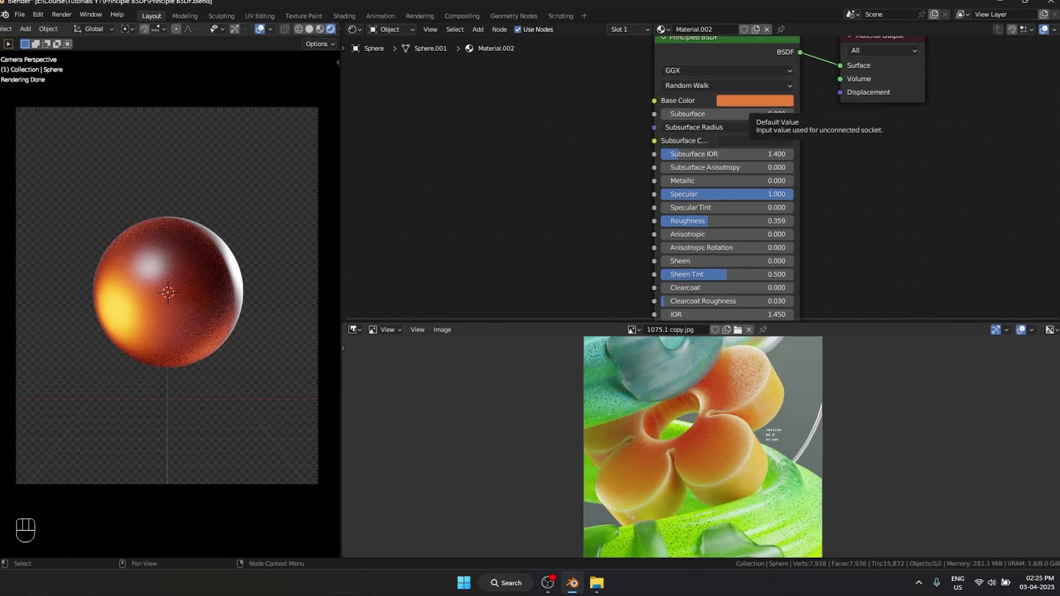
key(e)
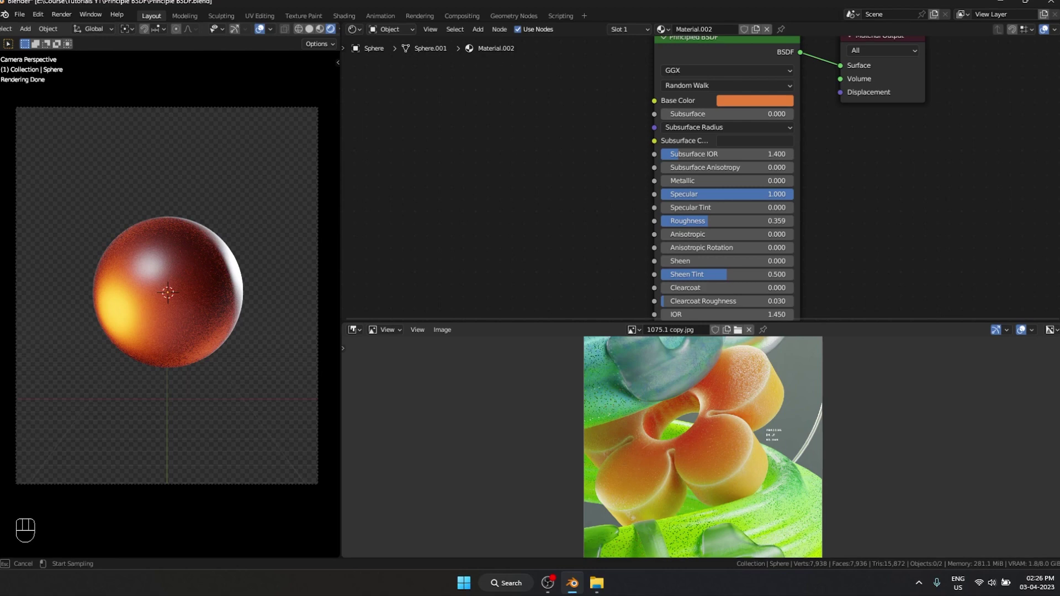
click(803, 494)
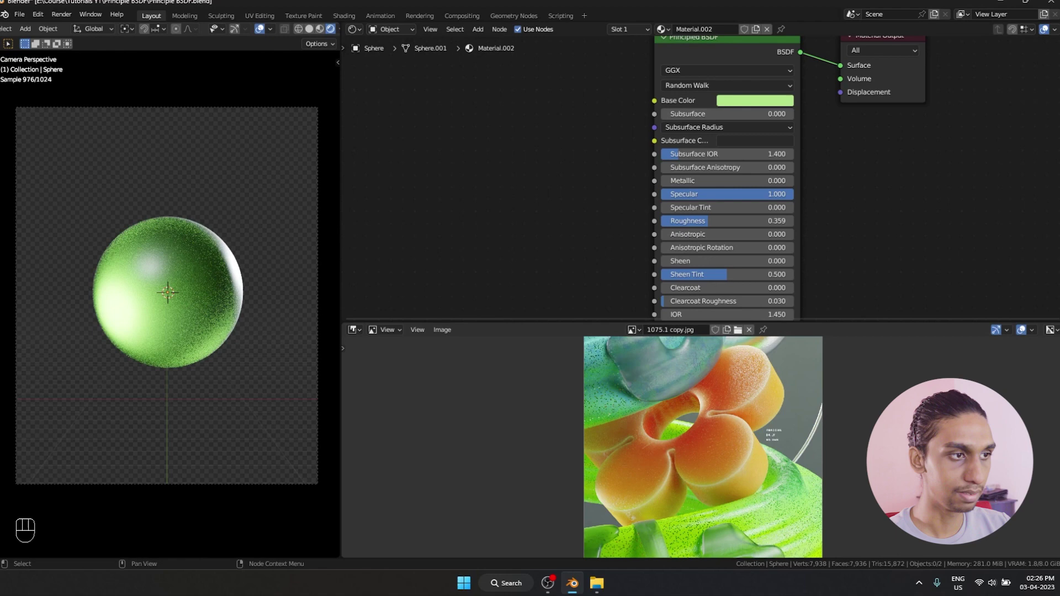
Add a Gradient Texture node, preview it on the sphere and space it away from the Principled BSDF.
key(shift+a)
text(gra)
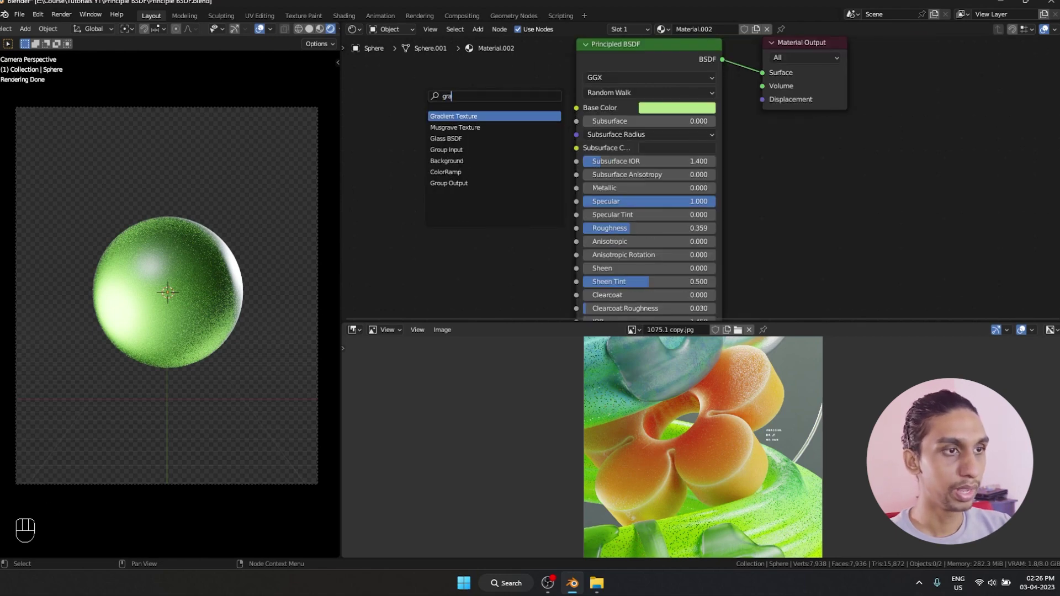
key(Return)
click(404, 96)
ctrl+shift+click(409, 98)
middle_drag(409, 99, 541, 142)
drag(541, 142, 460, 124)
middle_drag(459, 125, 619, 135)
Add Texture Coordinate and Mapping nodes to the Gradient Texture, driven by the Object output, and move them aside.
key(ctrl+t)
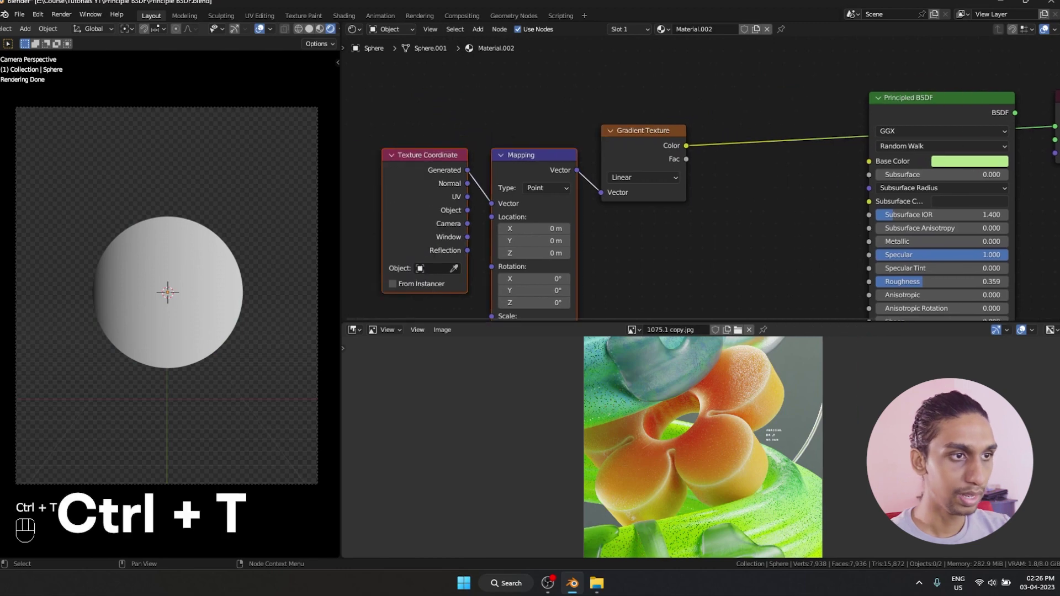
drag(467, 211, 492, 204)
drag(421, 123, 511, 175)
key(g)
drag(441, 198, 429, 179)
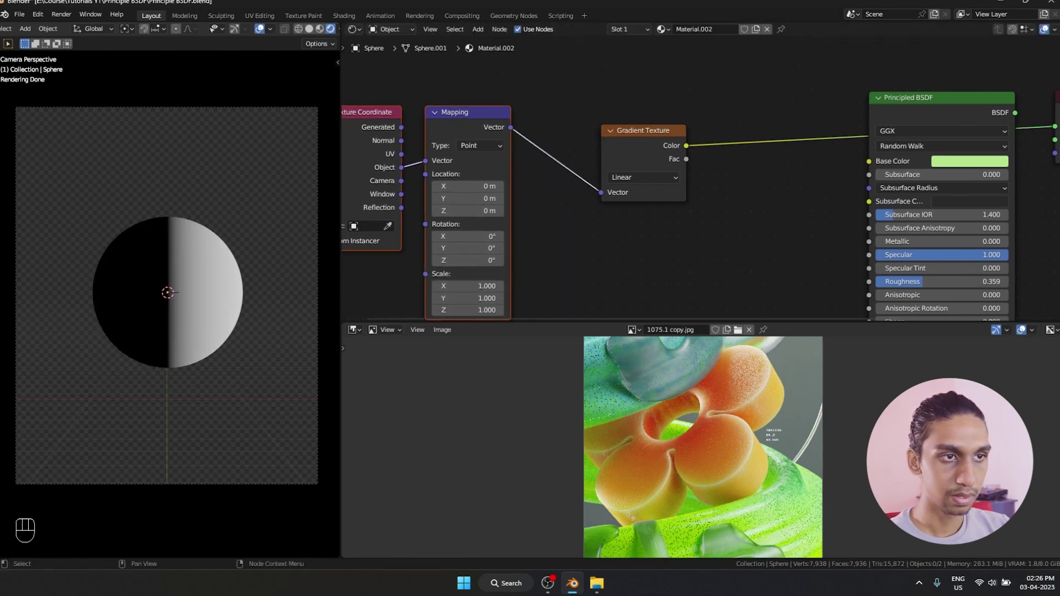
Insert a ColorRamp node after the Gradient Texture's Color output.
key(shift+a)
mouse_move(737, 182)
click(800, 210)
click(730, 106)
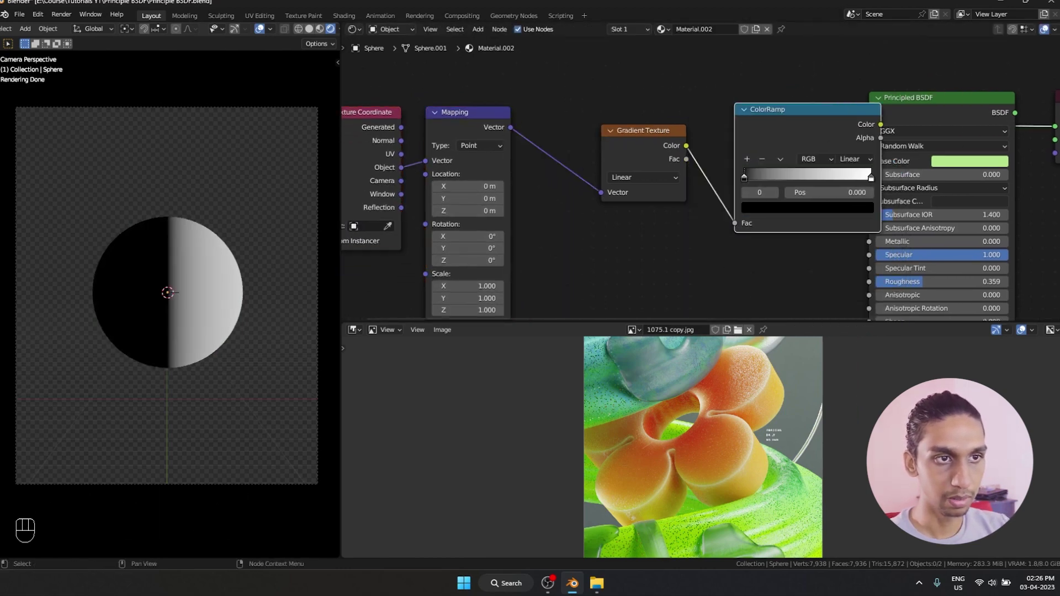
Connect the ColorRamp's Color output to the Principled BSDF's Base Color and preview the Principled BSDF on the sphere.
drag(693, 122, 723, 164)
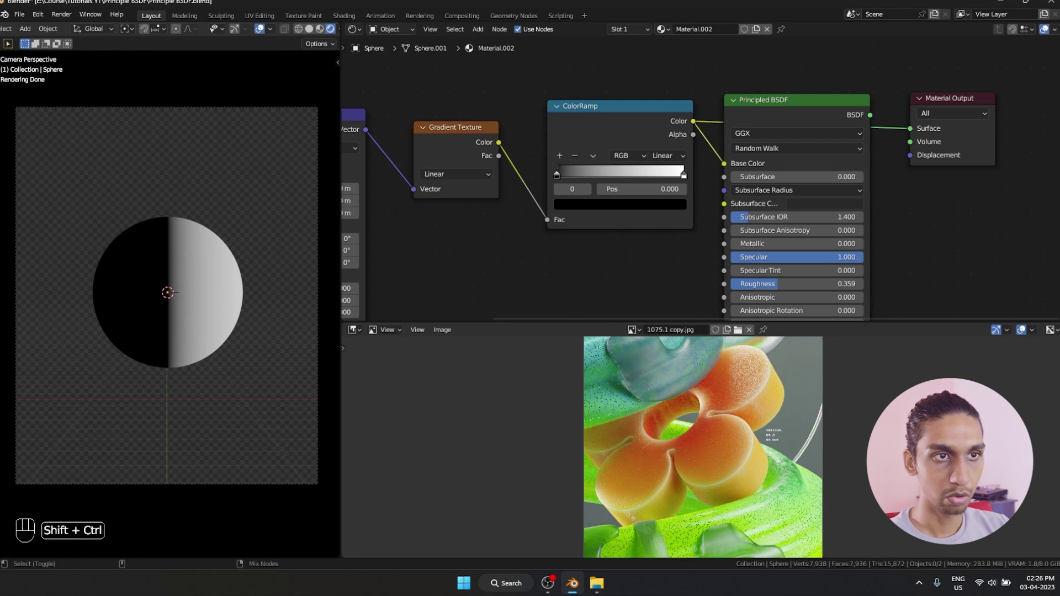
ctrl+shift+click(795, 111)
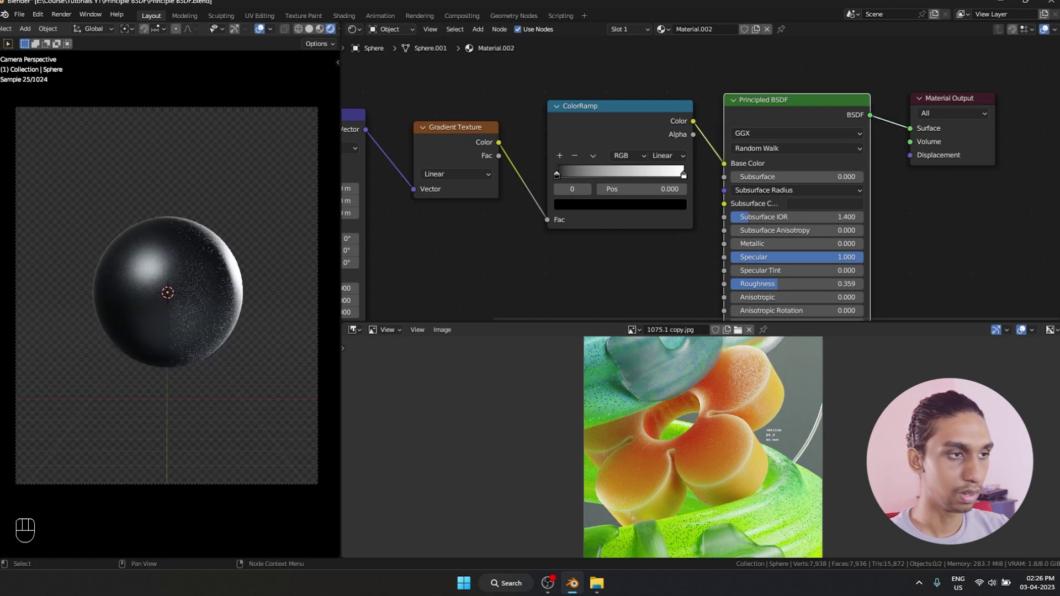
Set the Principled BSDF's Transmission to 0.000 and Roughness to 1.000, and reduce its Transmission Roughness.
drag(685, 259, 586, 259)
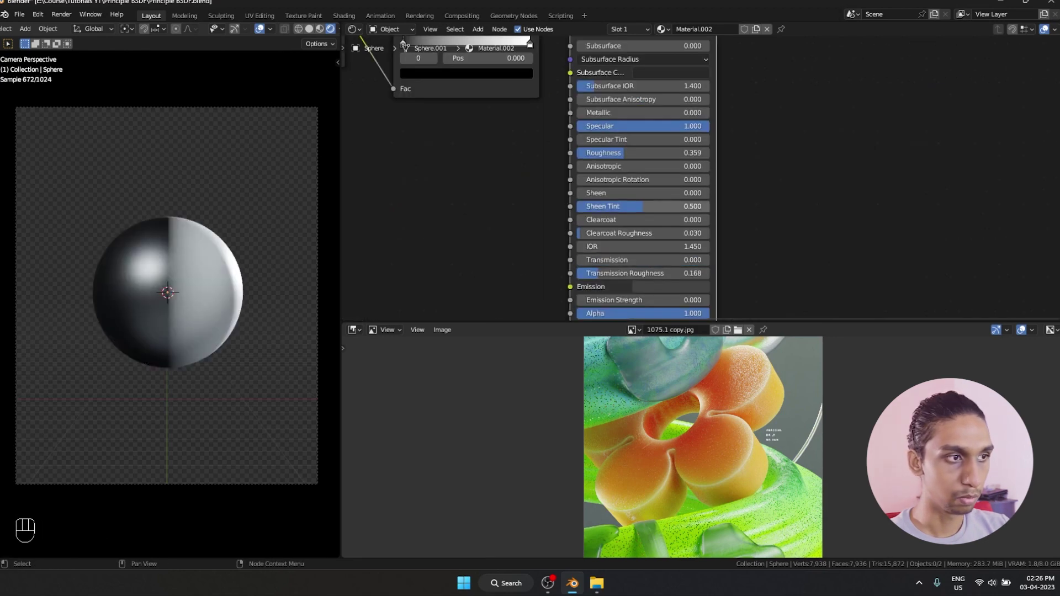
middle_drag(608, 259, 608, 293)
drag(626, 308, 597, 308)
mouse_move(610, 147)
mouse_down()
mouse_move(662, 147)
mouse_move(607, 147)
mouse_up()
drag(621, 186, 709, 186)
middle_drag(707, 186, 709, 209)
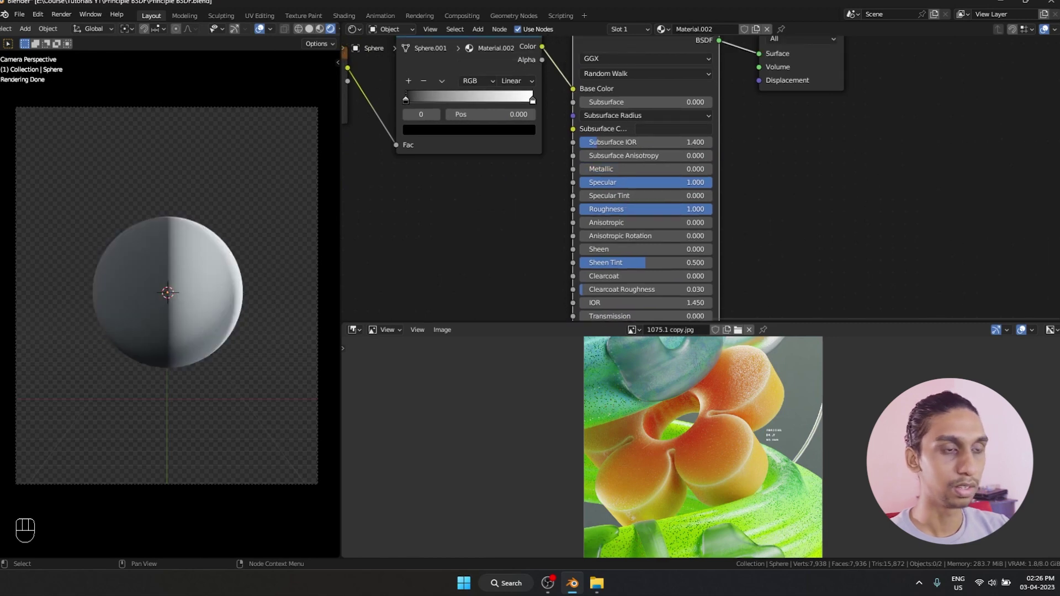
middle_drag(665, 243, 665, 275)
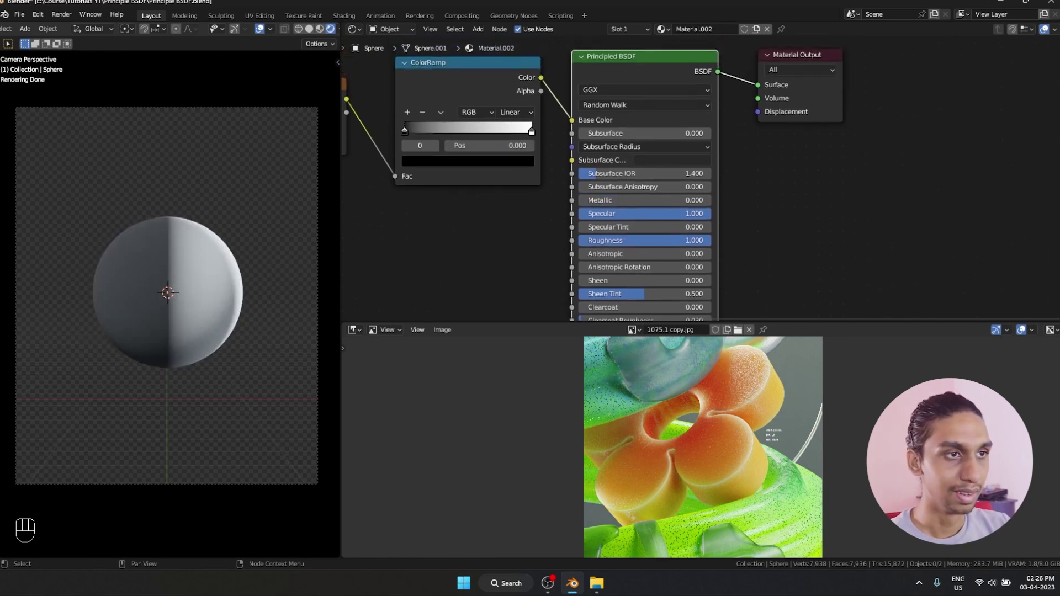
Try sampling the whole ColorRamp along a line from the green area up to the orange flower in the reference image, and undo it.
key(e)
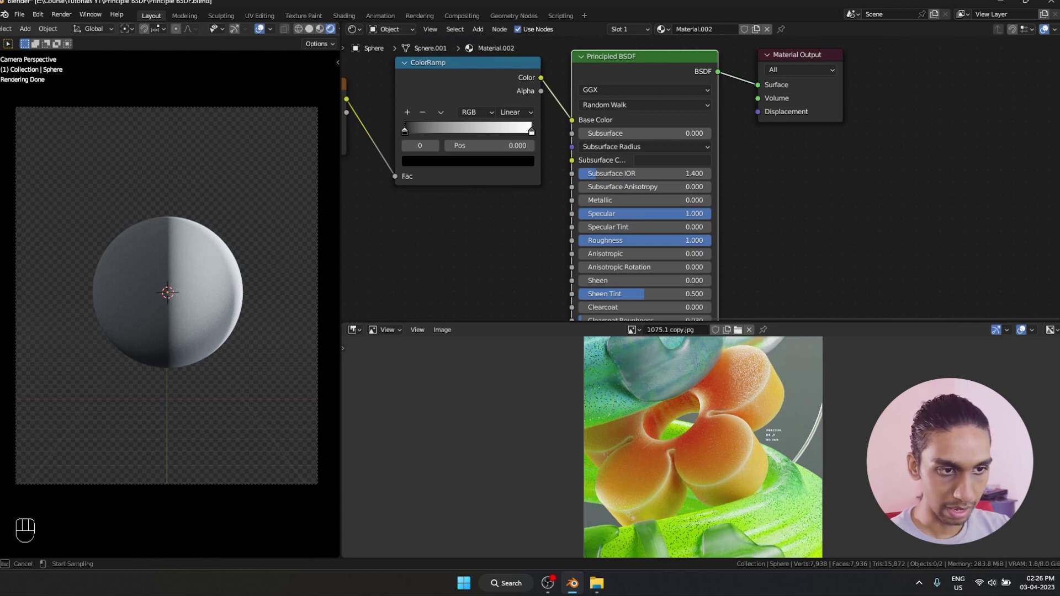
mouse_move(682, 544)
mouse_down()
mouse_move(765, 505)
mouse_move(754, 483)
mouse_move(693, 442)
mouse_up()
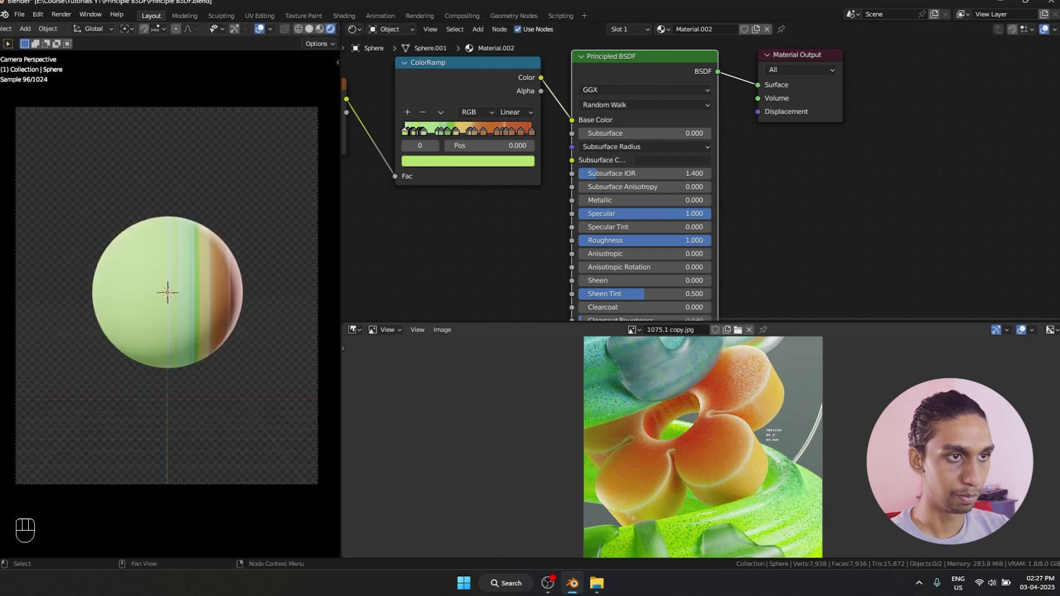
key(ctrl+z)
key(ctrl+z)
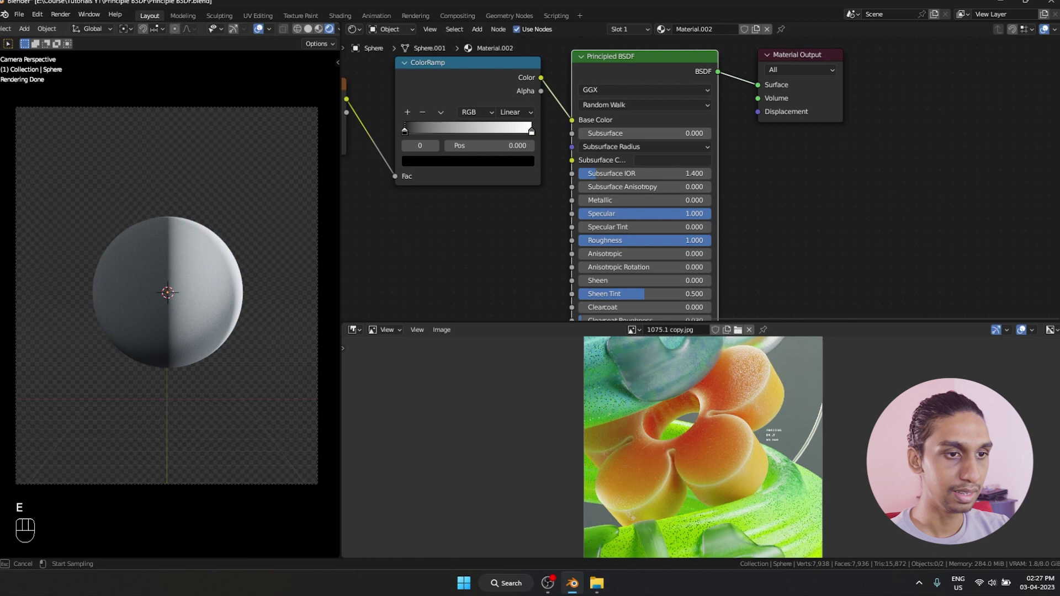
Try sampling the ColorRamp along a line down the orange petals of the reference image, and undo it.
mouse_move(718, 386)
mouse_down()
mouse_move(718, 437)
mouse_move(685, 464)
mouse_move(641, 469)
mouse_move(635, 492)
mouse_move(712, 447)
mouse_move(724, 480)
mouse_up()
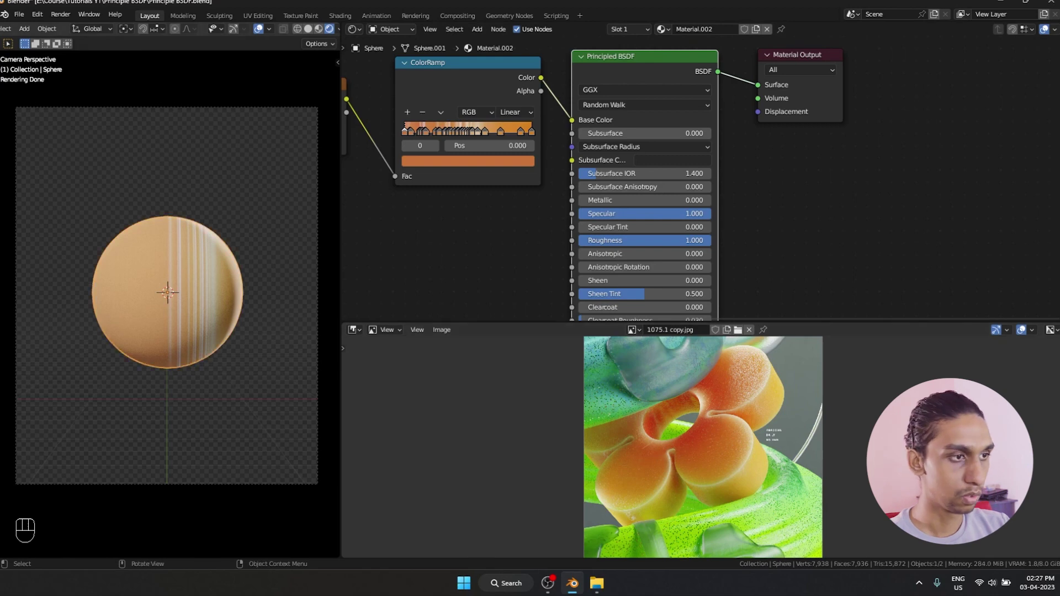
key(r)
key(r)
key(Escape)
key(ctrl+z)
key(ctrl+z)
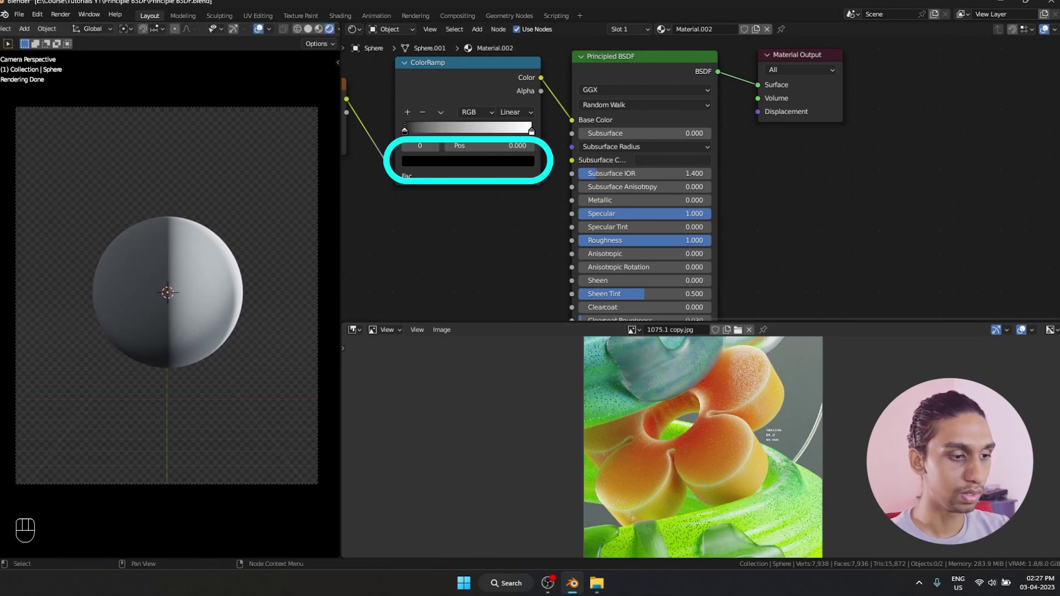
Sample a green from the reference image as the color of the ColorRamp's first stop.
key(e)
click(784, 470)
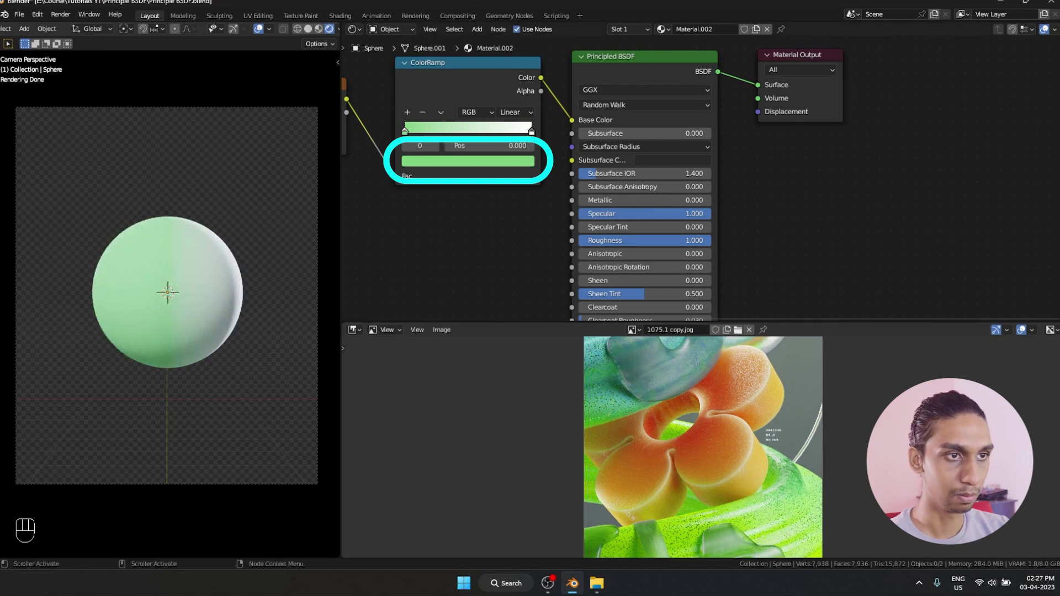